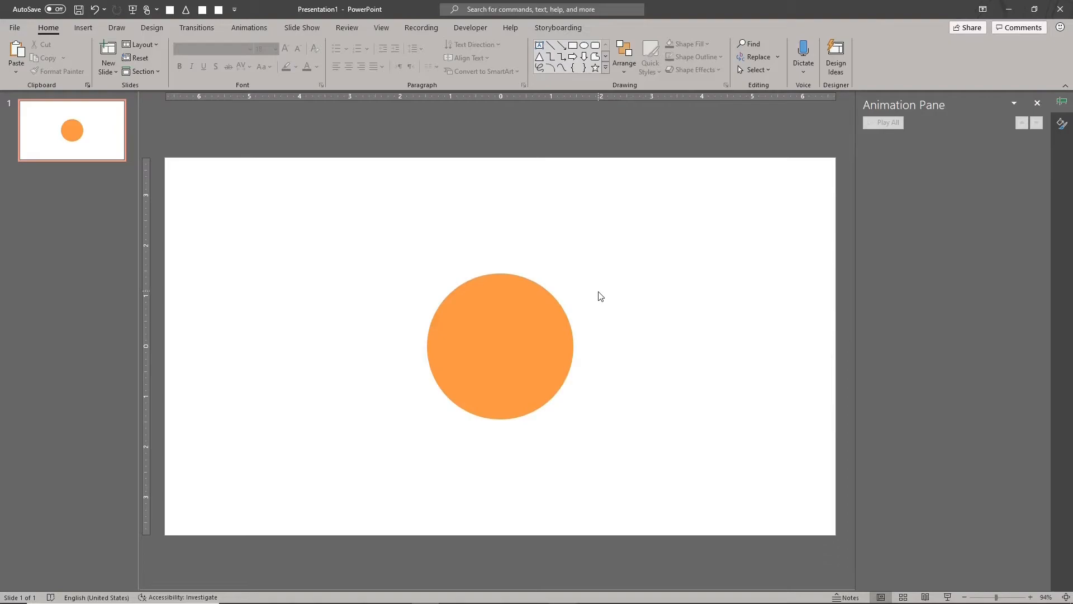
- Apply the Appear entrance effect to the orange circle and set it to start With Previous
left_click(502, 349)
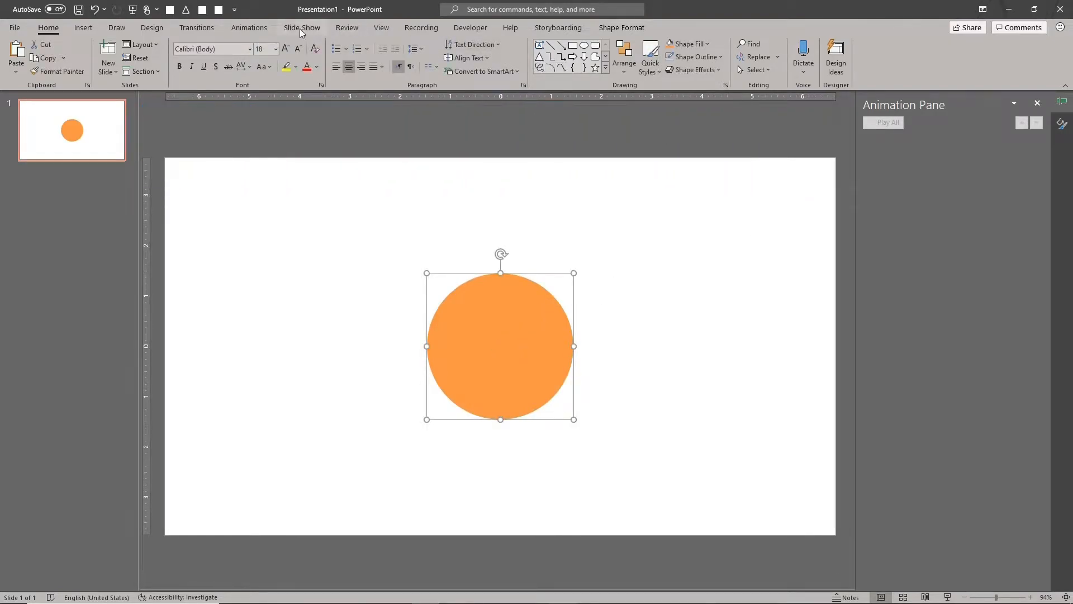
left_click(249, 28)
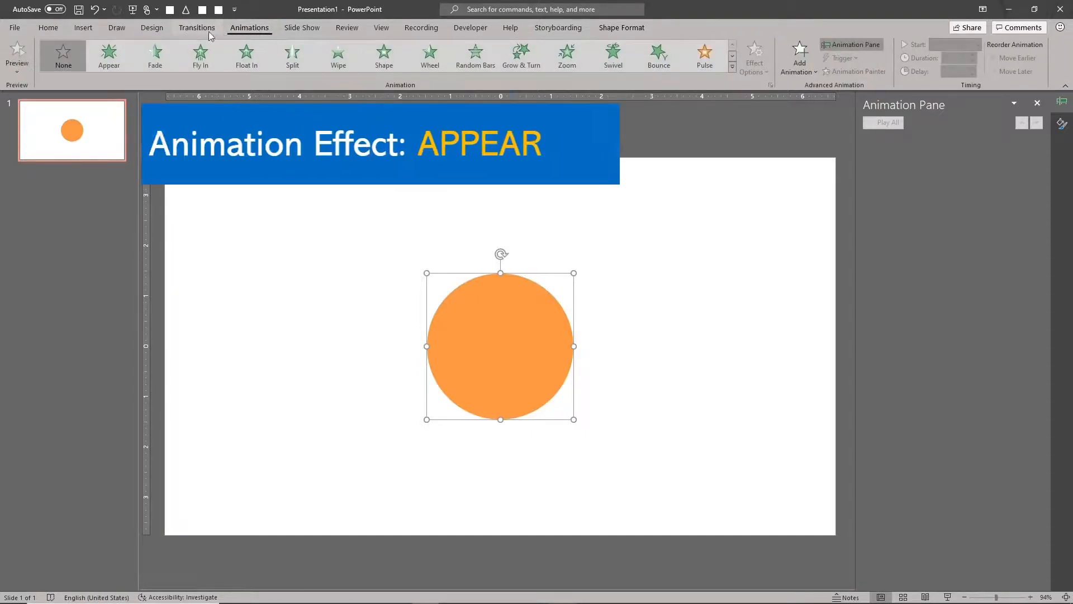
left_click(109, 63)
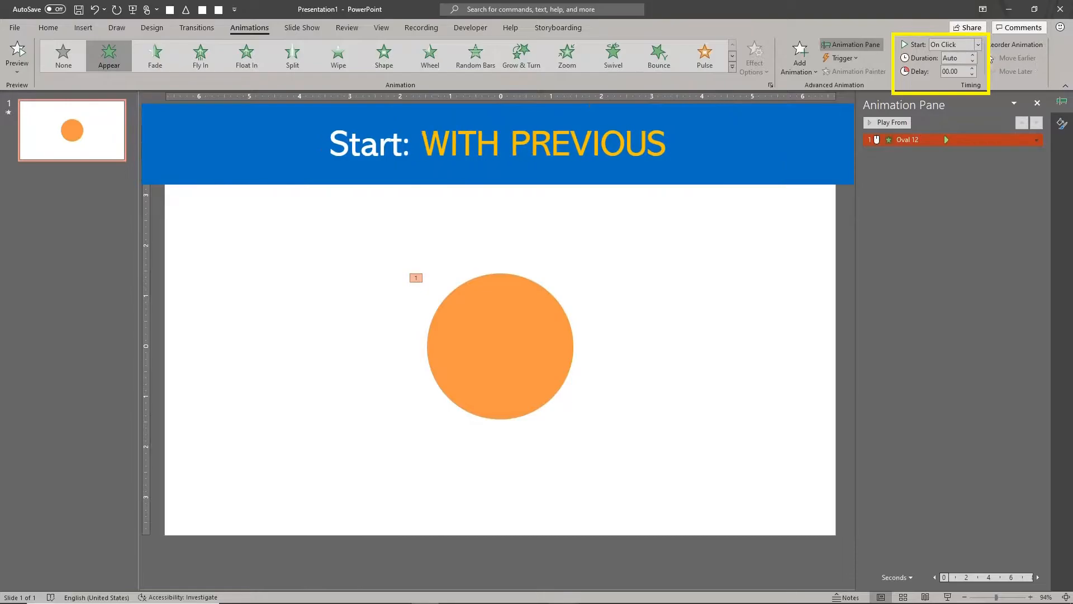
left_click(978, 46)
left_click(953, 63)
- Add a Fade exit effect to the orange circle and set it to start With Previous
left_click(800, 56)
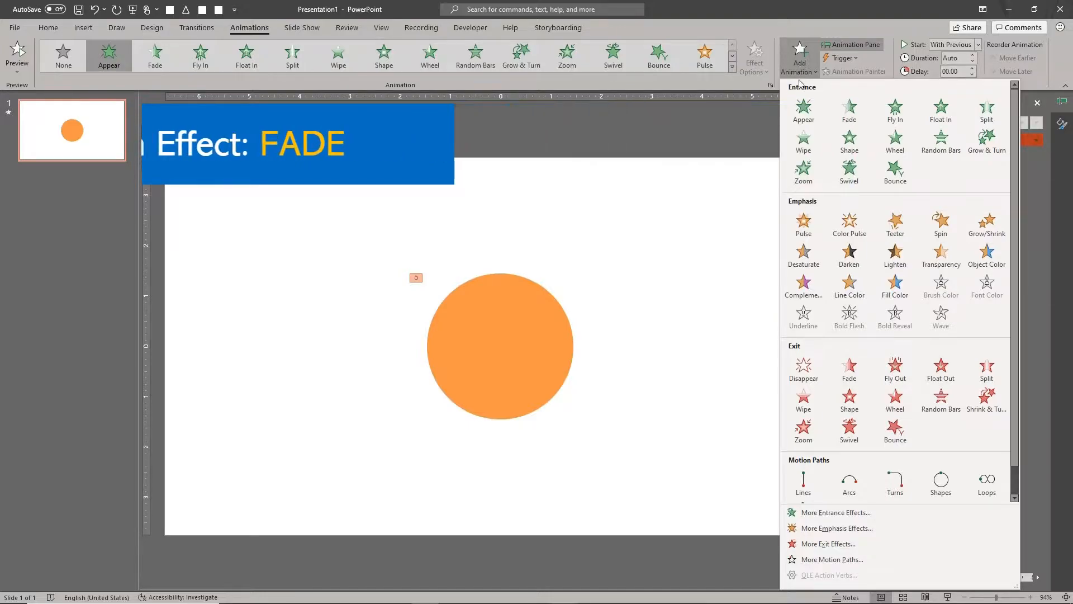
left_click(849, 367)
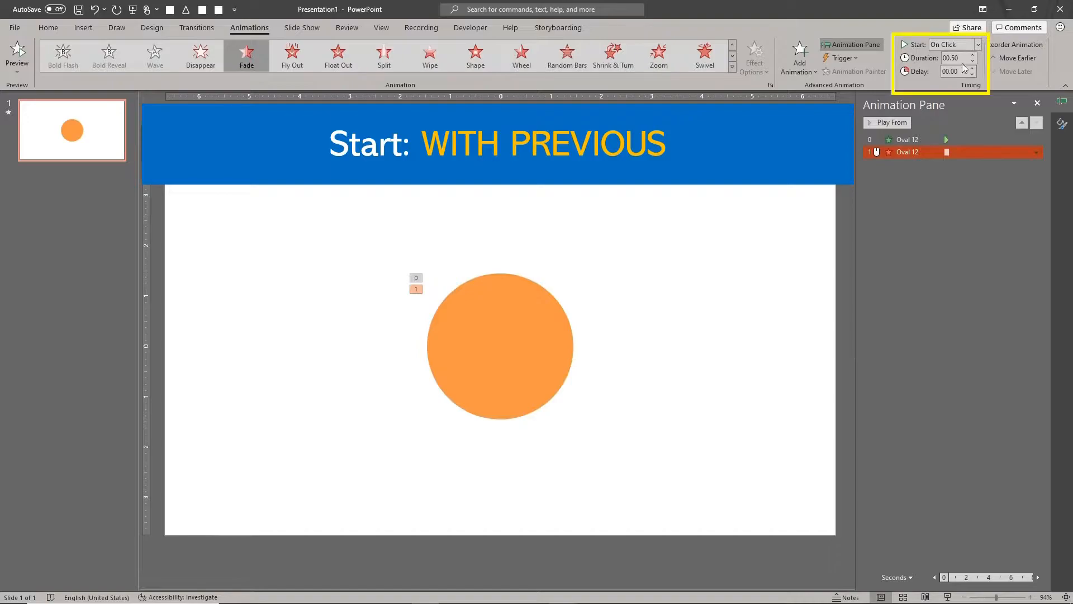
left_click(979, 51)
left_click(981, 70)
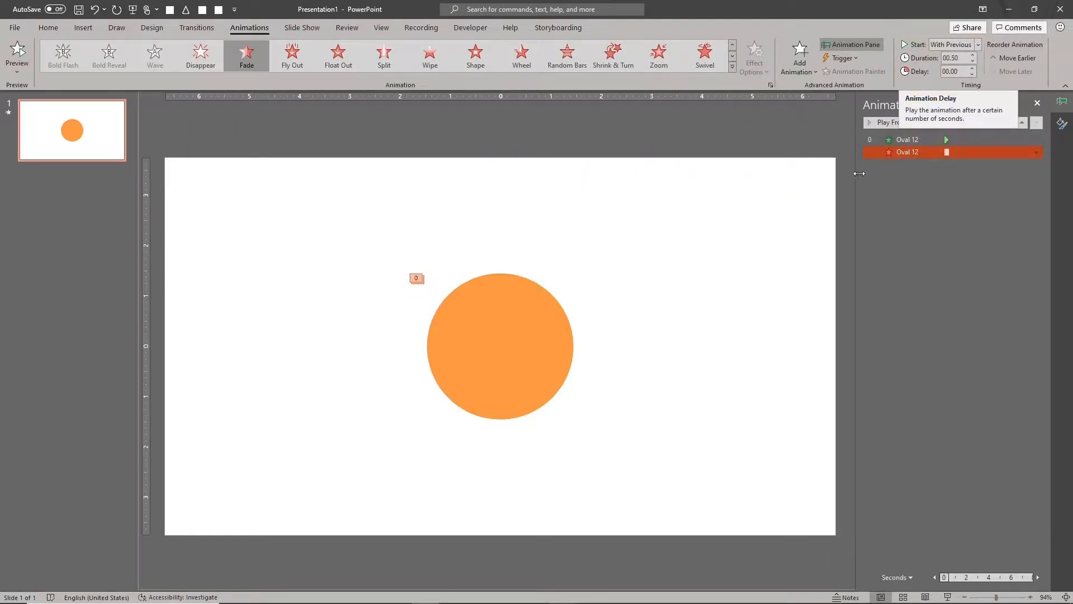
- Set the Fade exit's duration to 01.50 and play the slide's animations
left_click(887, 180)
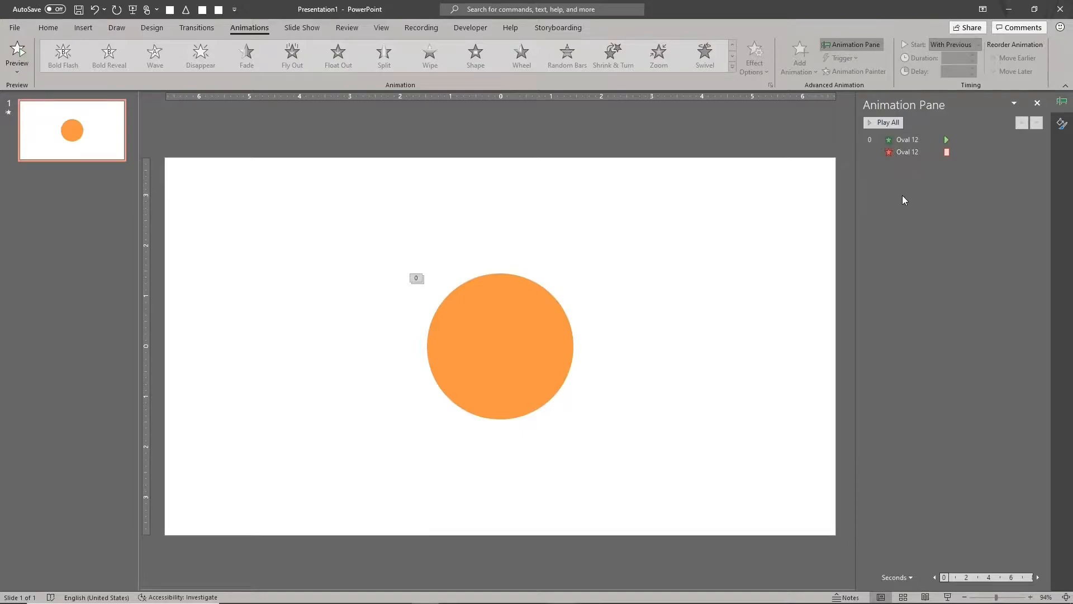
left_click(970, 153)
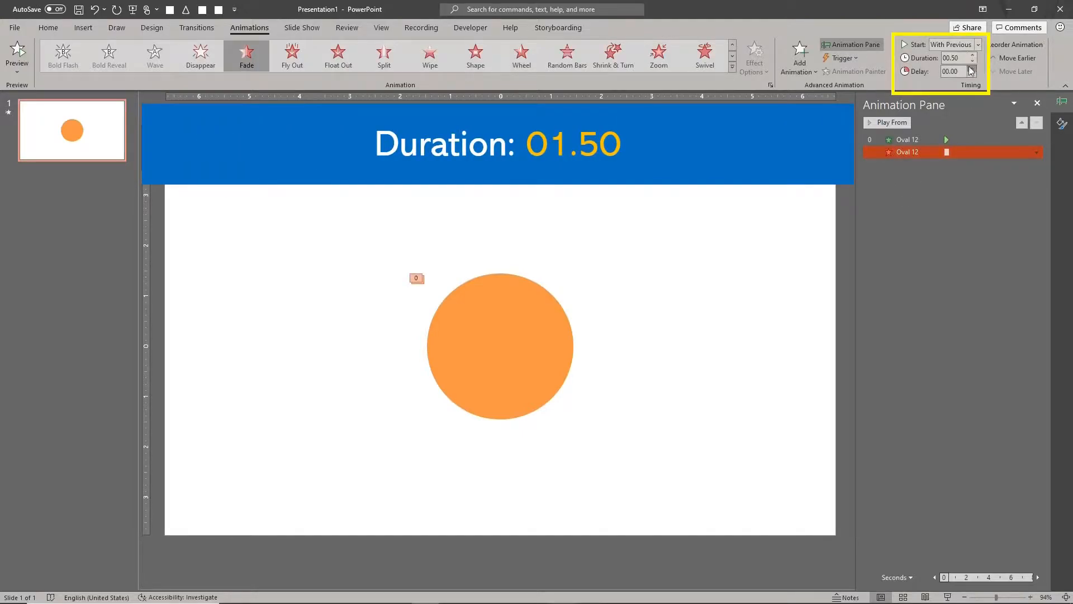
left_click(972, 55)
left_click(973, 56)
left_click(973, 55)
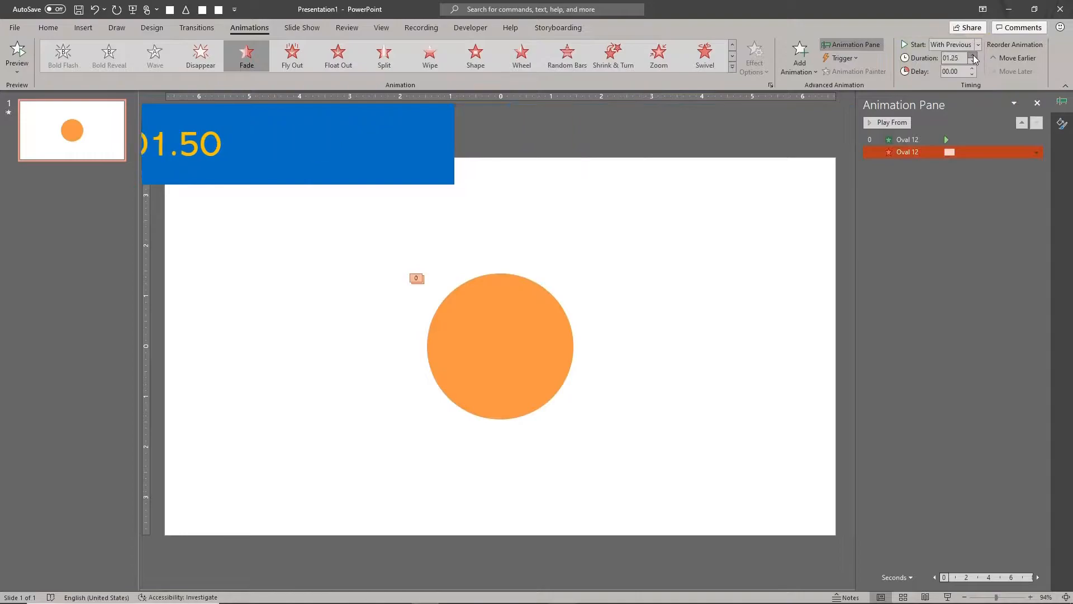
left_click(934, 228)
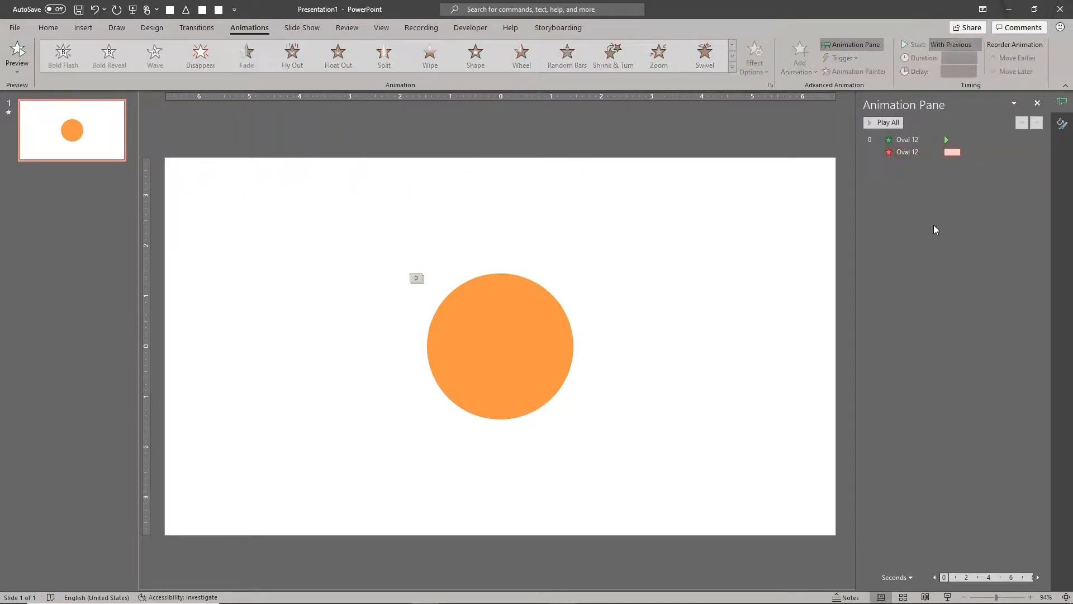
left_click(887, 122)
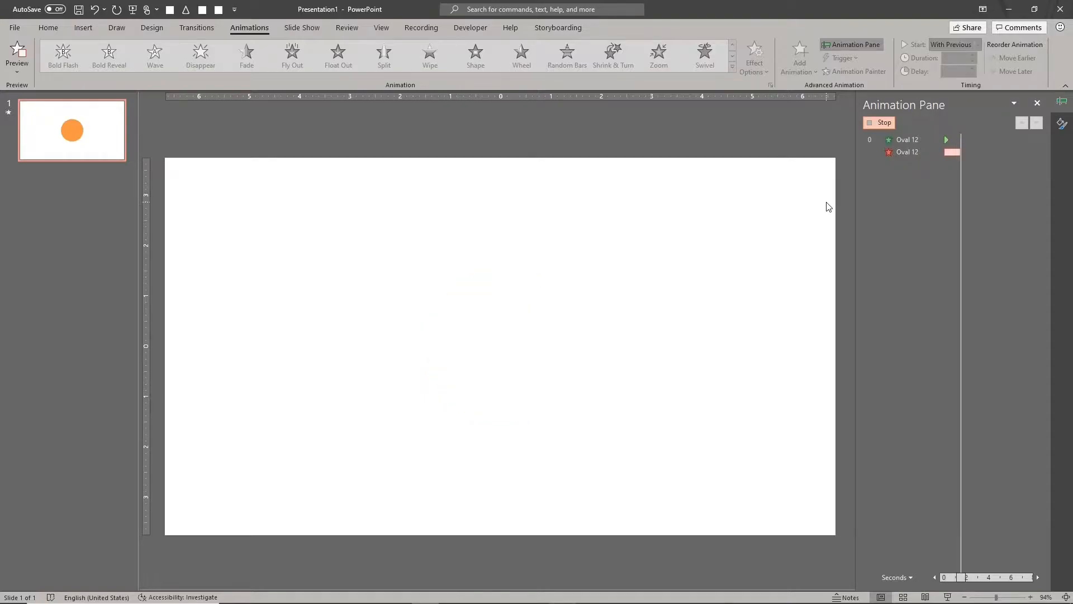
- Make three duplicates of the animated orange circle and spread them to the upper right, lower right and upper left of the original
left_click_drag(515, 334, 611, 333)
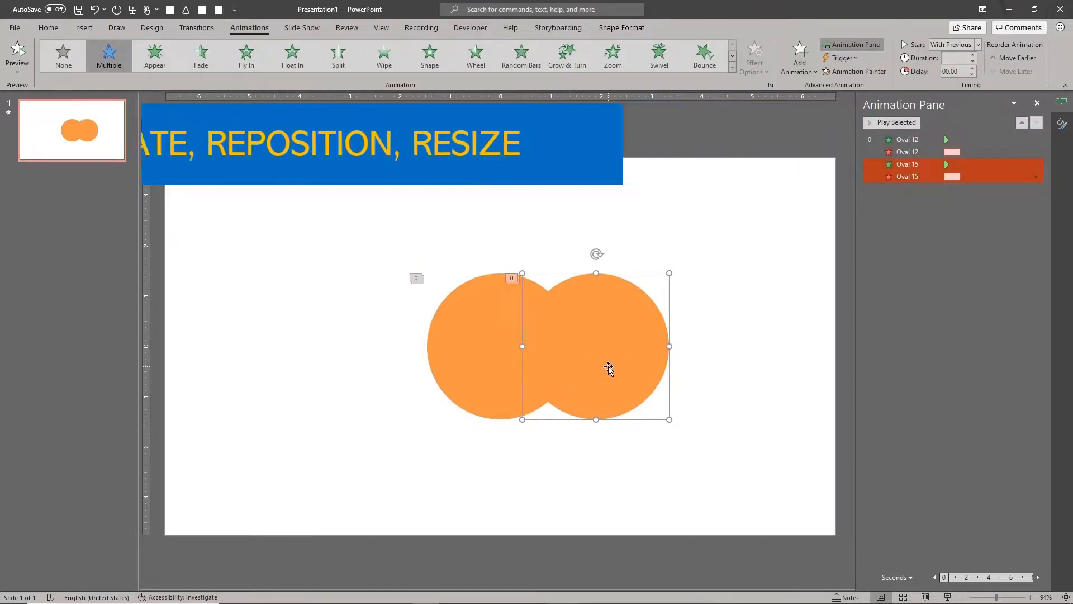
key("ctrl+d")
key("ctrl+d")
left_click_drag(609, 365, 619, 431)
left_click_drag(631, 296, 646, 217)
left_click(374, 294)
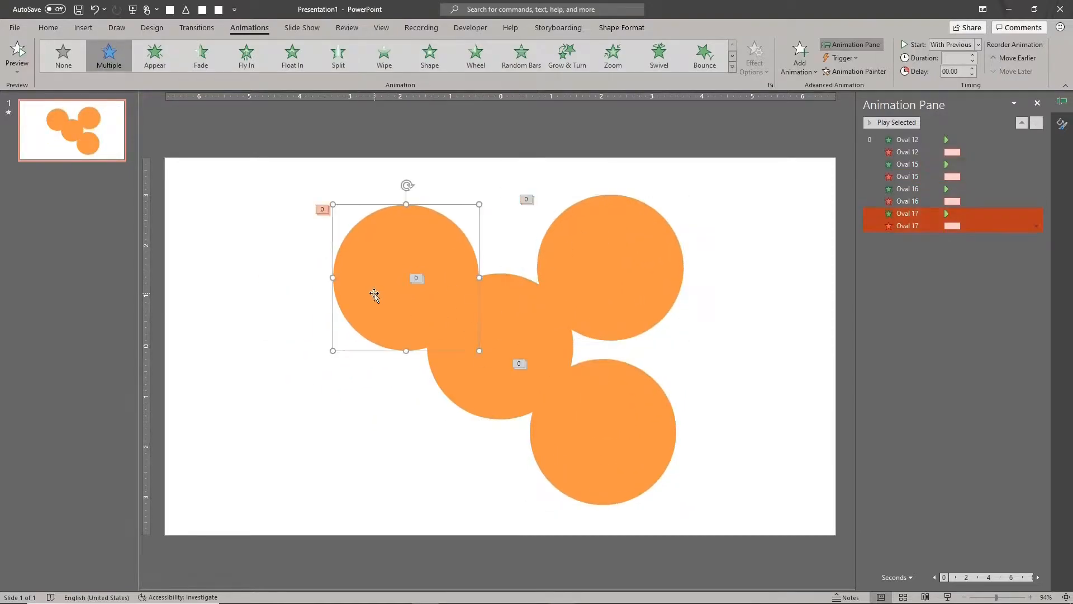
- Shrink the upper-left and lower-right orange circles and enlarge the upper-right one so the sizes vary
left_click_drag(329, 350, 402, 281)
left_click(552, 482)
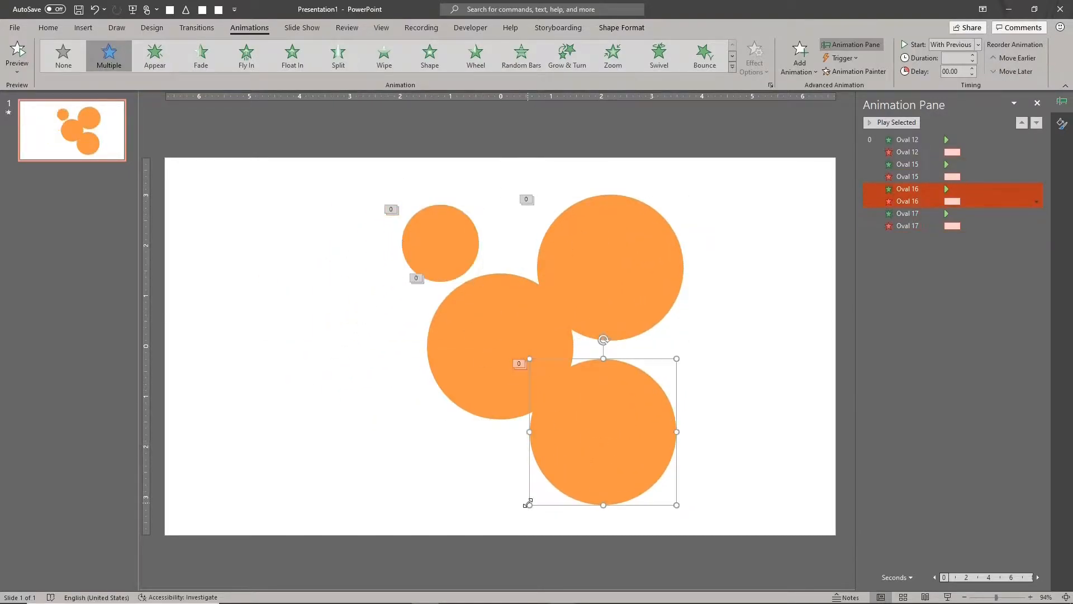
left_click_drag(527, 503, 561, 473)
left_click(605, 332)
left_click_drag(537, 340, 523, 375)
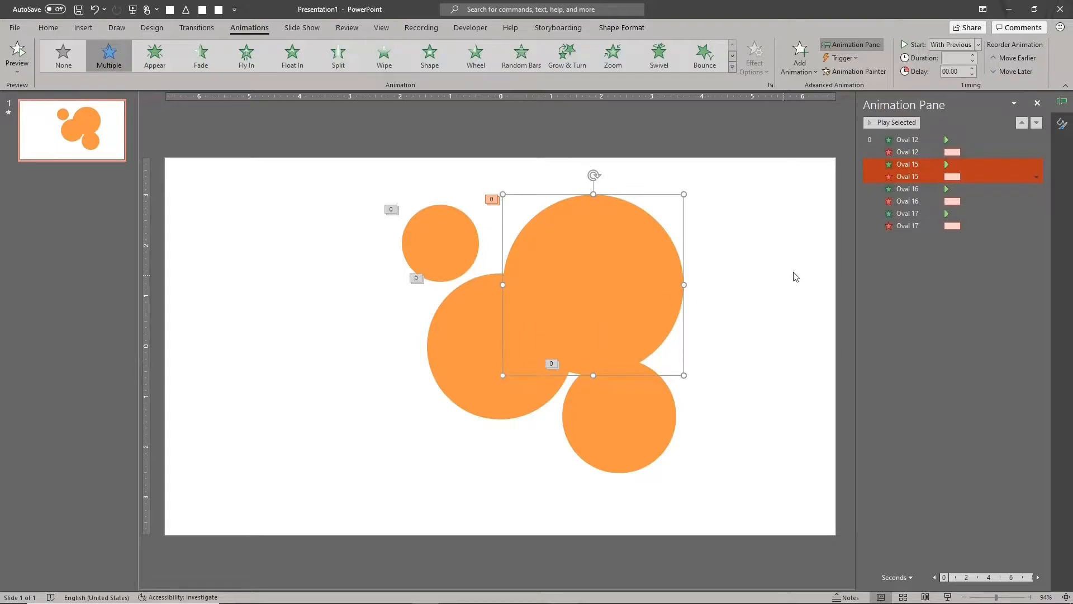
- Set the Fade exit durations to 02.25 for the largest, 01.25 for the lower-right and 01.00 for the smallest circle, and play all animations
left_click(901, 177)
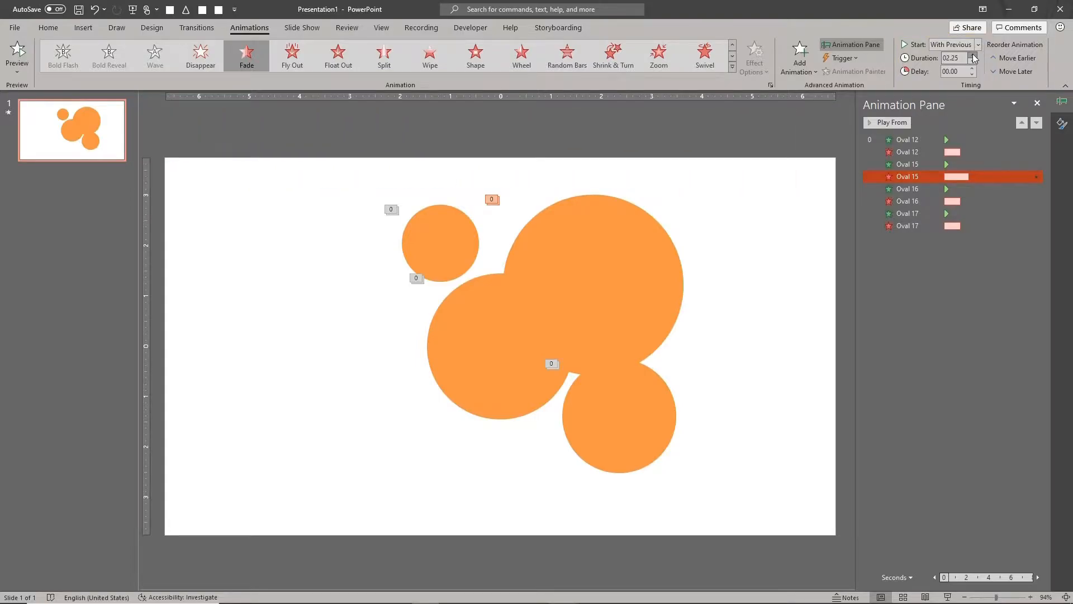
left_click(626, 394)
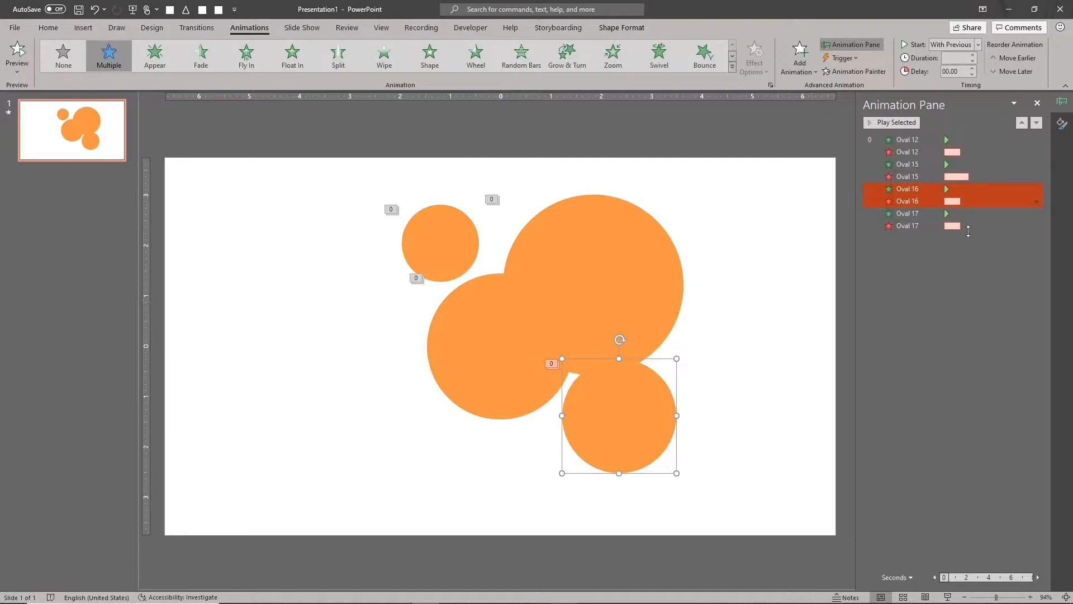
left_click(999, 206)
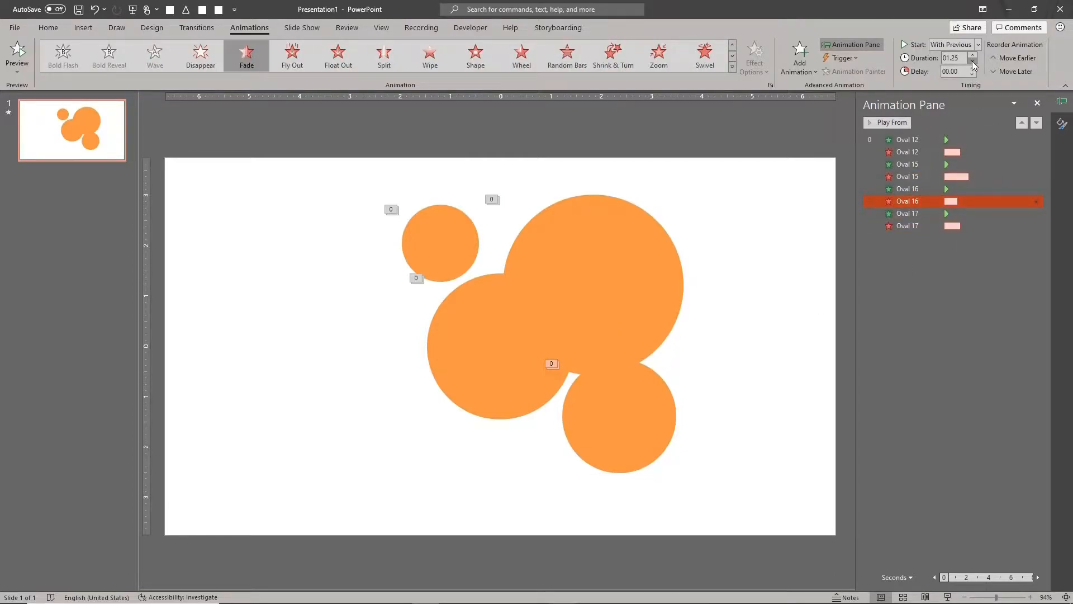
left_click(451, 226)
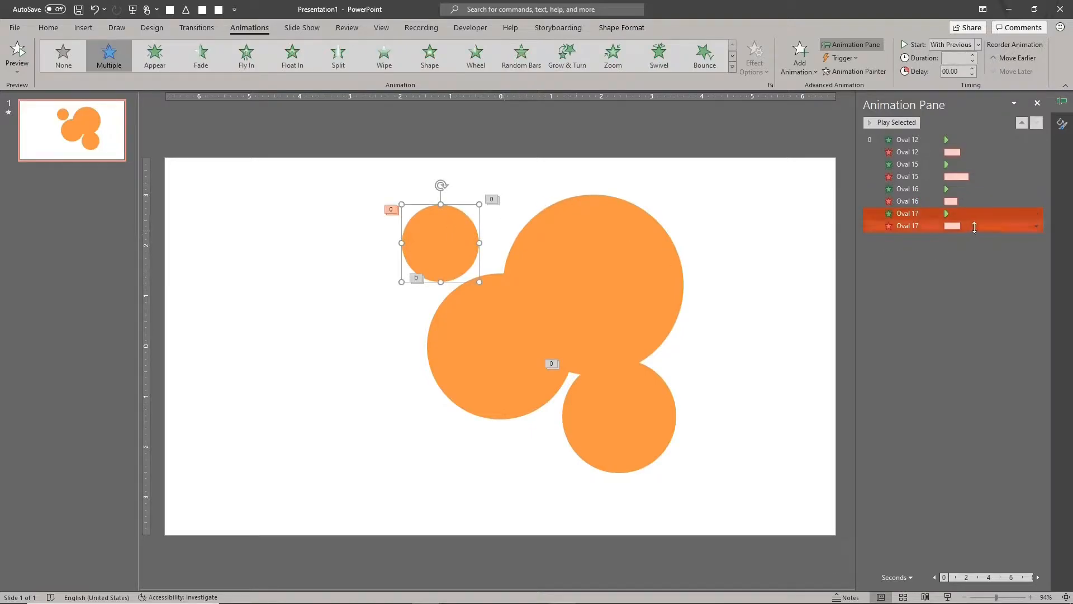
left_click(974, 227)
left_click(973, 61)
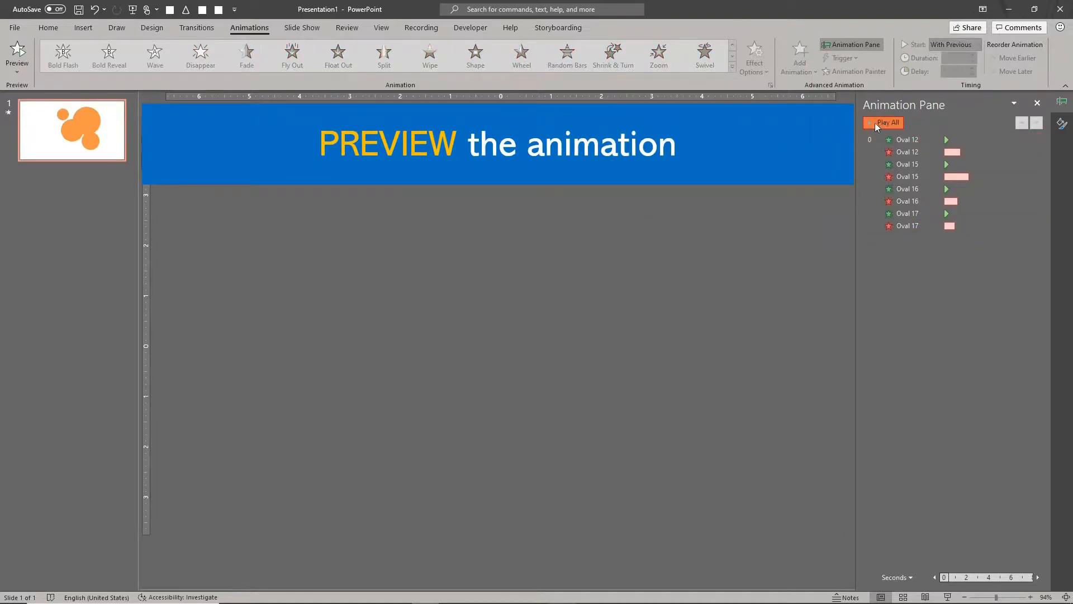
left_click(875, 122)
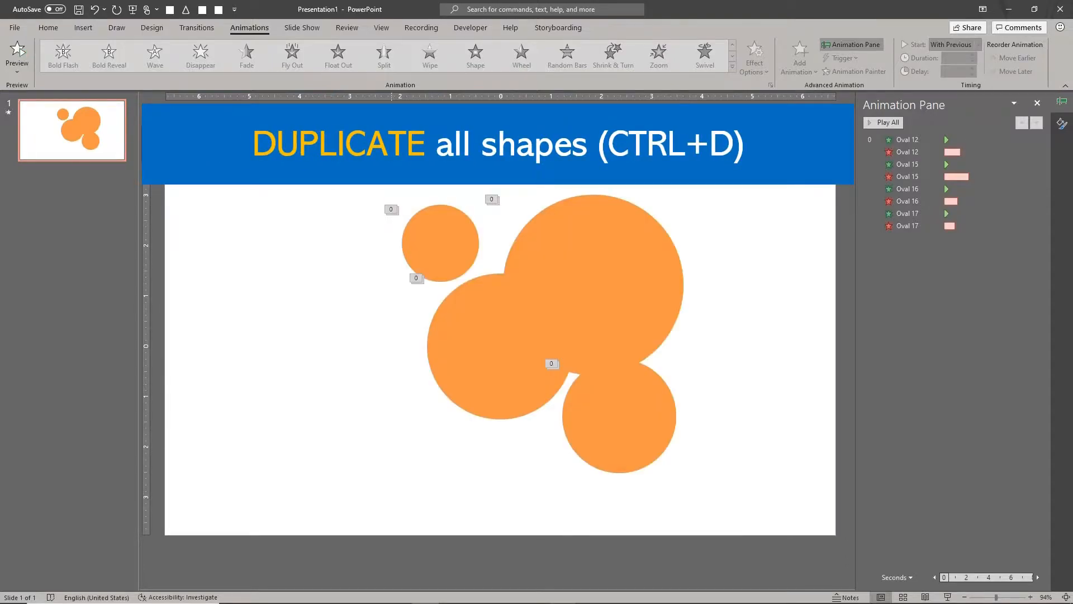
- Duplicate all four orange circles, placing the copies to their left, and fill the copies with the blue theme color
left_click_drag(366, 179, 741, 498)
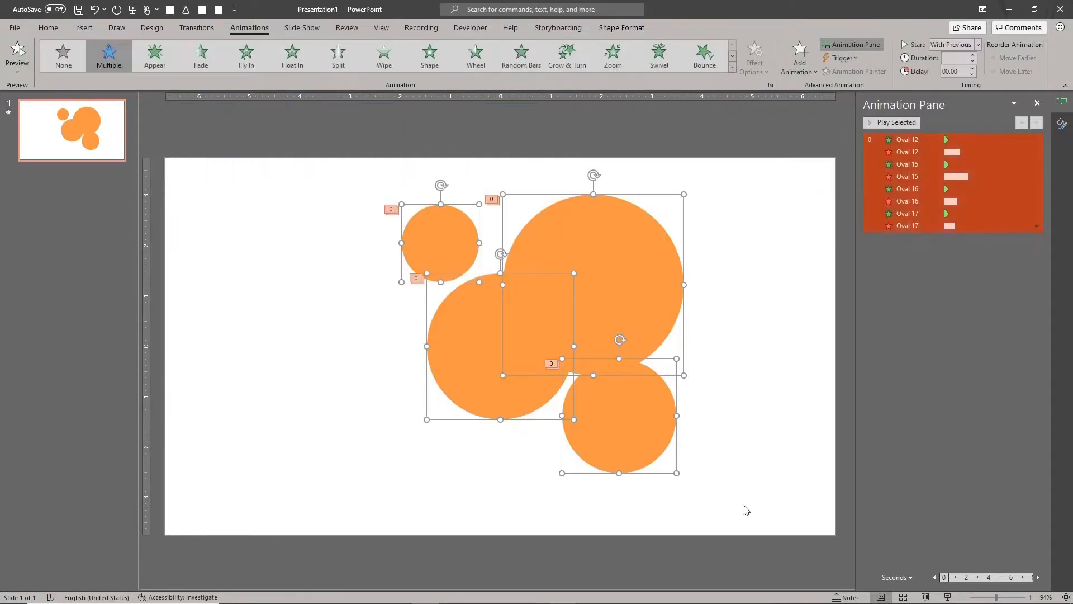
key("ctrl+d")
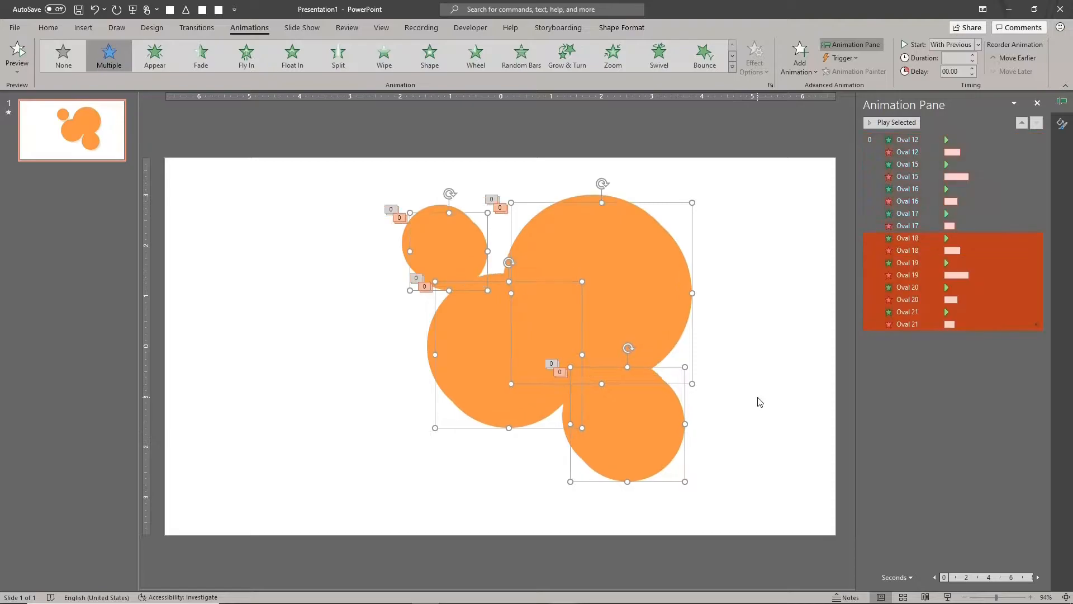
left_click_drag(680, 318, 477, 302)
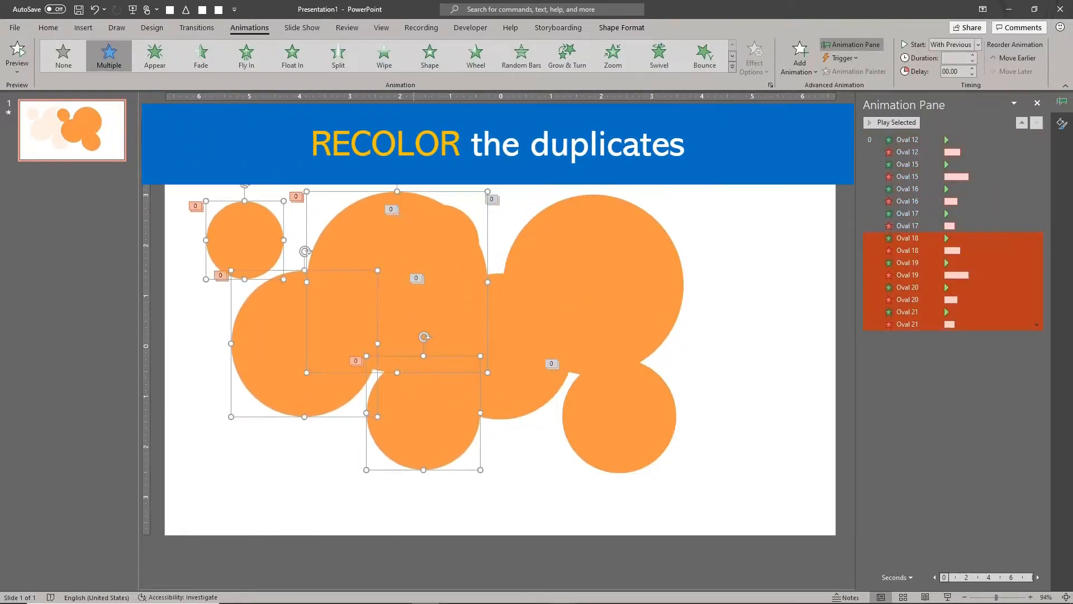
left_click(47, 28)
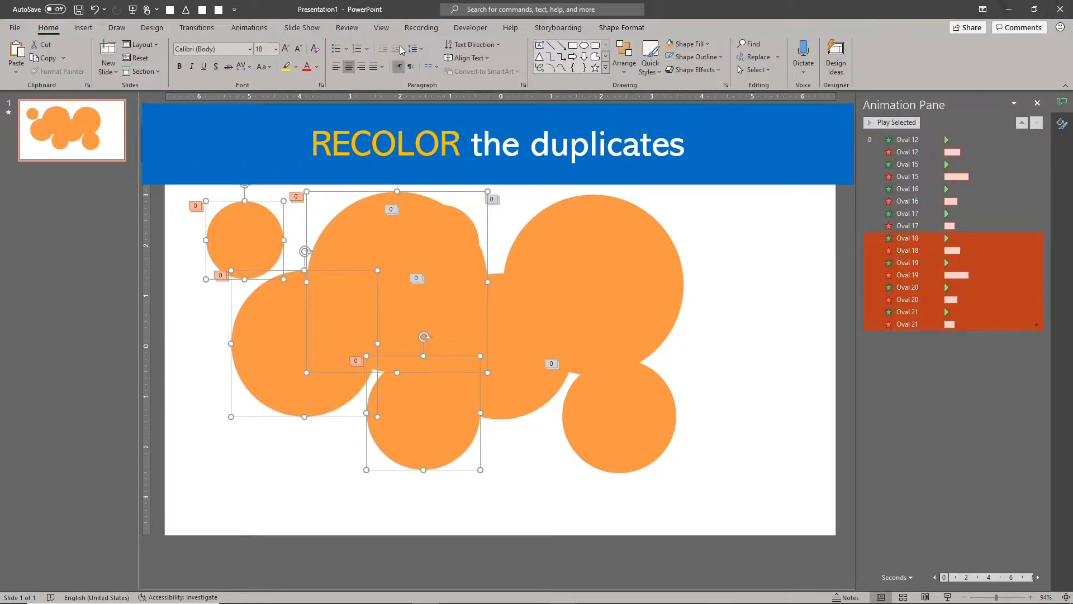
left_click(701, 45)
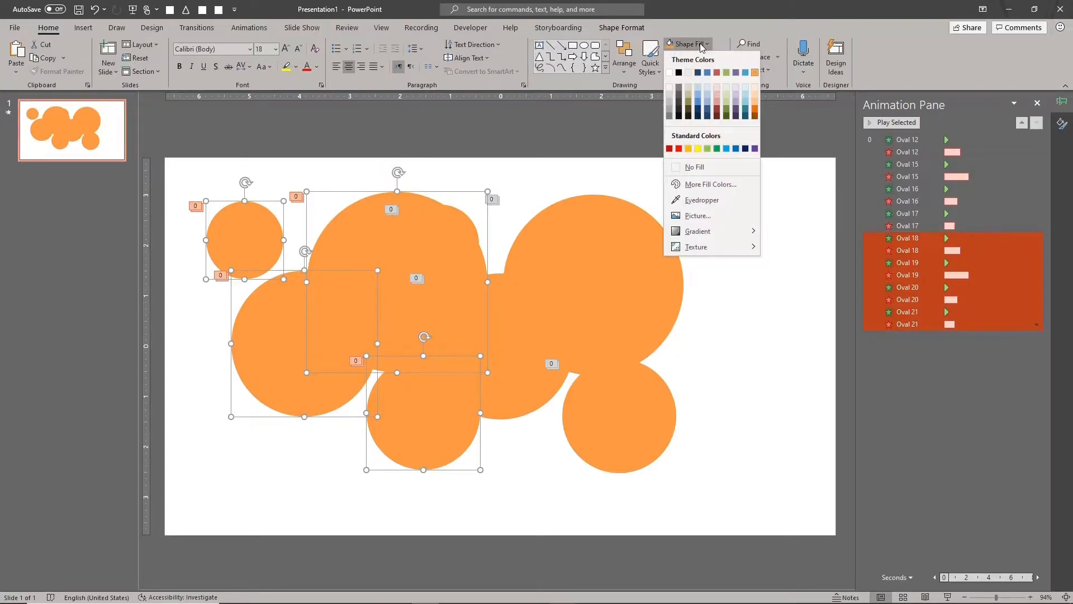
left_click(745, 72)
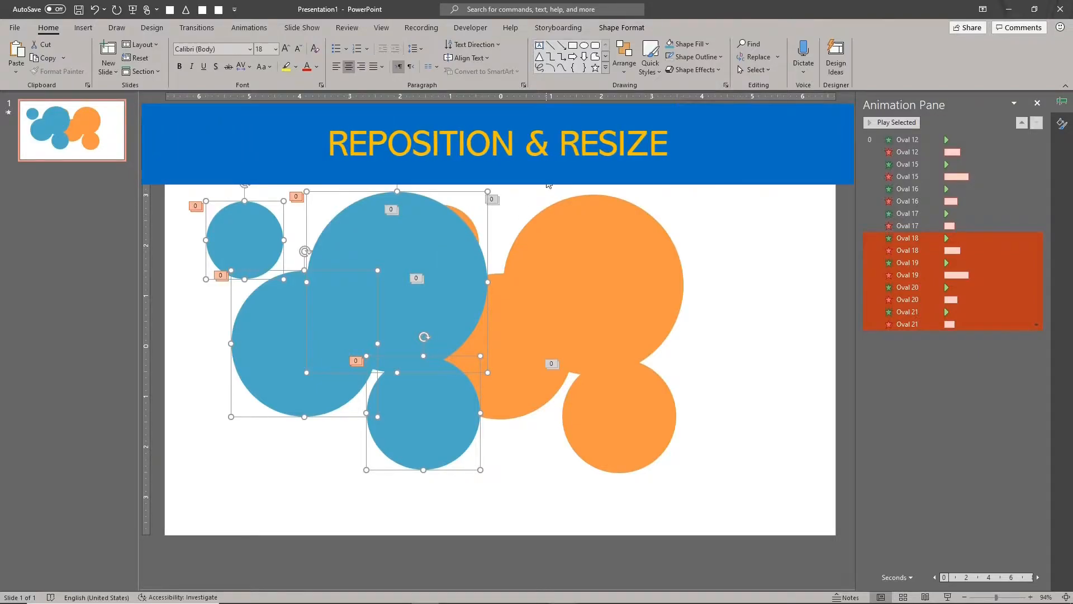
- Shrink and reposition the largest blue circle, and shorten its Fade exit duration to suit the smaller size
left_click(420, 264)
left_click_drag(307, 381, 390, 288)
left_click_drag(422, 237, 383, 294)
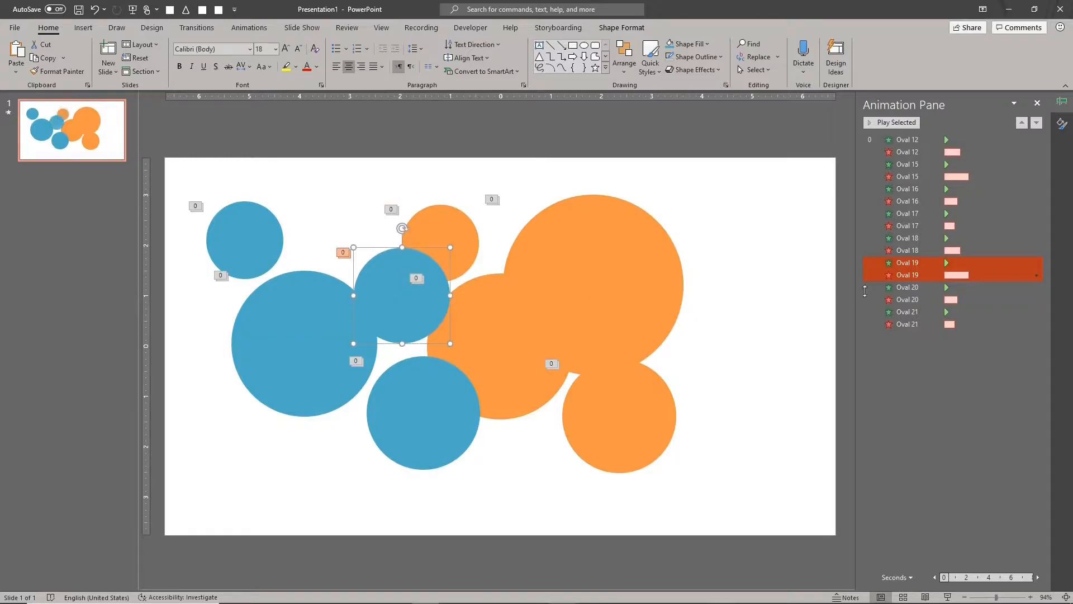
left_click(990, 275)
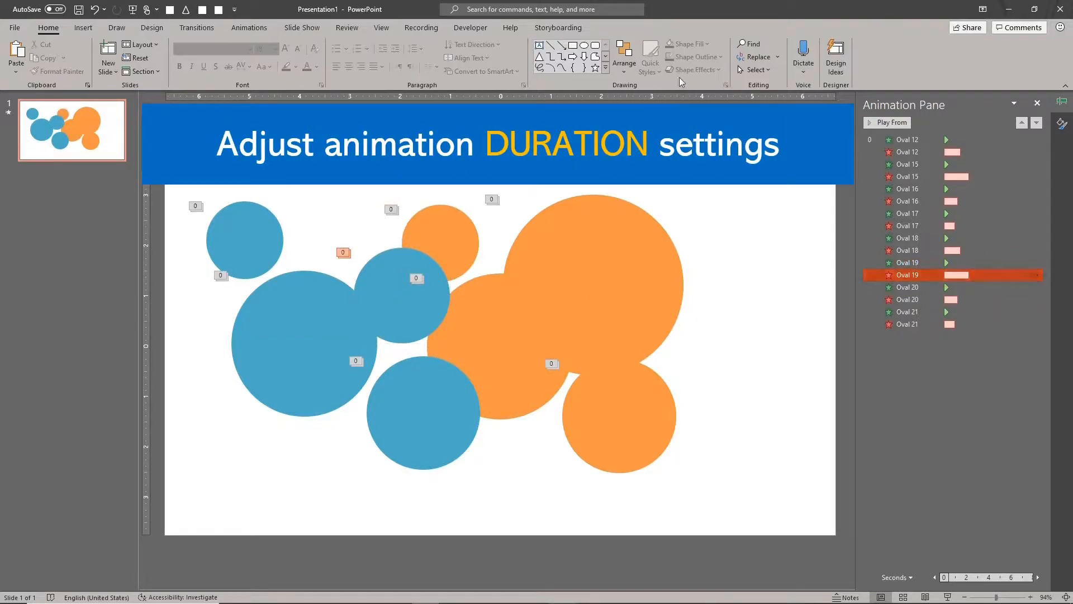
left_click(244, 31)
- Enlarge the lower blue circle, and shrink the left blue circle and move it downward
left_click(429, 413)
left_click_drag(366, 469, 349, 487)
left_click(298, 371)
left_click_drag(232, 417, 273, 376)
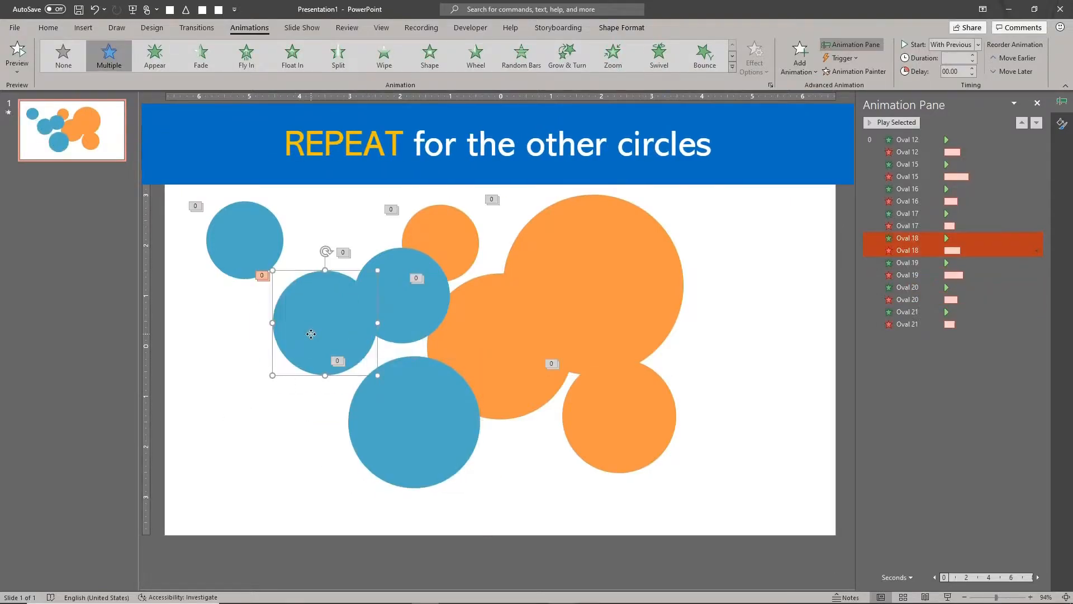
left_click_drag(311, 333, 282, 407)
- Shrink the small upper-left blue circle and scatter the blue circles around the orange group
left_click(257, 254)
left_click_drag(256, 253, 265, 261)
left_click_drag(215, 209, 234, 228)
left_click_drag(272, 262, 649, 373)
left_click_drag(393, 308, 510, 465)
left_click_drag(374, 418, 355, 391)
left_click_drag(279, 401, 389, 240)
- Duplicate seven of the orange and blue circles, shift the copies up and left, and fill them with the purple theme color
left_click_drag(276, 156, 705, 503)
key("ctrl+d")
left_click_drag(626, 313, 502, 231)
left_click(48, 27)
left_click(692, 44)
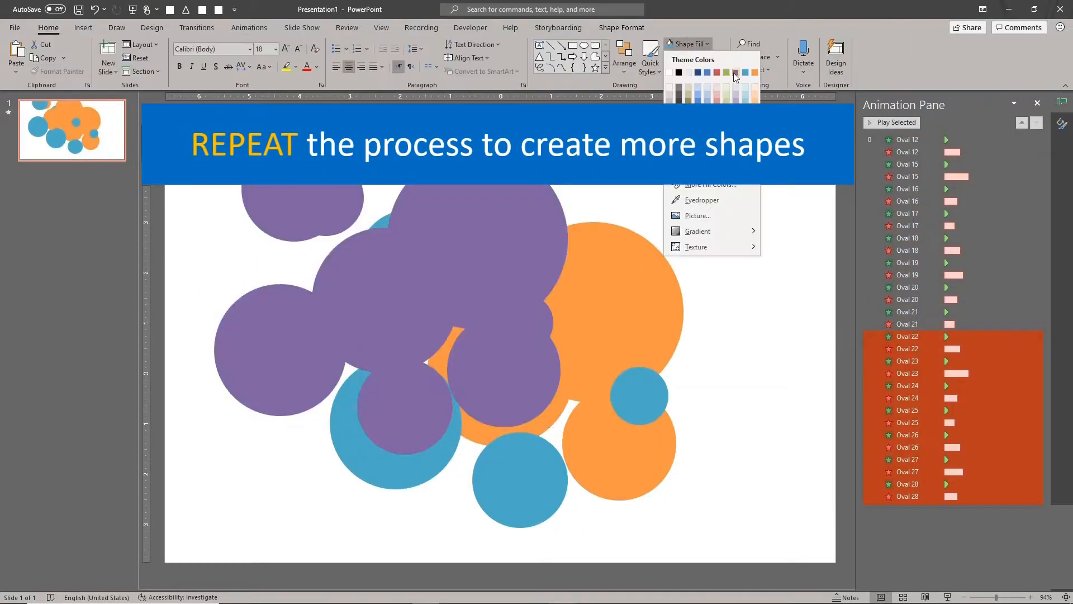
left_click(734, 73)
- Resize and reposition the purple circles so they spread across the orange and blue cluster
left_click_drag(568, 149, 532, 185)
left_click(691, 200)
left_click(520, 301)
left_click(271, 184, "shift")
left_click_drag(542, 278, 573, 256)
left_click_drag(533, 324, 610, 472)
left_click_drag(323, 178, 657, 230)
left_click_drag(245, 356, 565, 320)
left_click_drag(403, 313, 505, 467)
left_click_drag(447, 234, 467, 245)
- Duplicate a group of the circles, offset the copies, and fill them with the green theme color
left_click_drag(255, 156, 584, 375)
key("ctrl+d")
left_click_drag(516, 280, 458, 464)
left_click(692, 44)
left_click(728, 75)
key("ctrl+d")
- Distribute the green circles in varied sizes over the whole cluster of colored circles
scroll(503, 391, "down", 2)
left_click_drag(674, 299, 618, 341)
left_click_drag(667, 242, 414, 331)
left_click_drag(593, 263, 623, 319)
left_click_drag(597, 225, 478, 274)
left_click_drag(511, 413, 404, 443)
left_click_drag(540, 367, 491, 416)
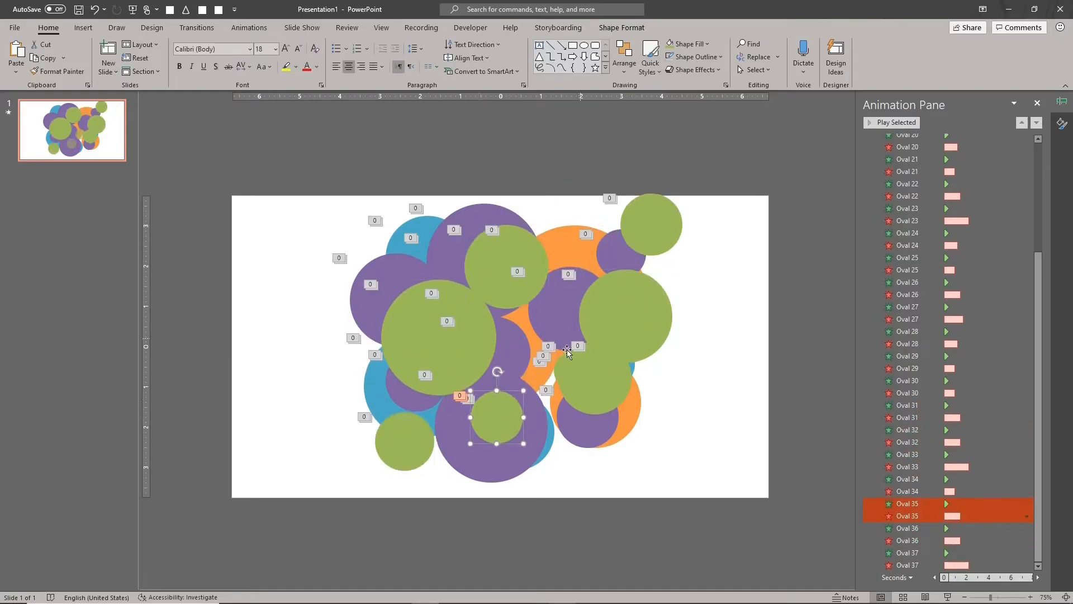
left_click_drag(584, 358, 589, 406)
left_click_drag(655, 228, 380, 270)
left_click(721, 330)
- Stagger the circles by giving the Appear and Fade effects of successive groups increasing delays, and play the animations
scroll(996, 233, "up", 5)
left_click(997, 165)
left_click(997, 176, "ctrl")
left_click(989, 263, "ctrl")
left_click(989, 275, "ctrl")
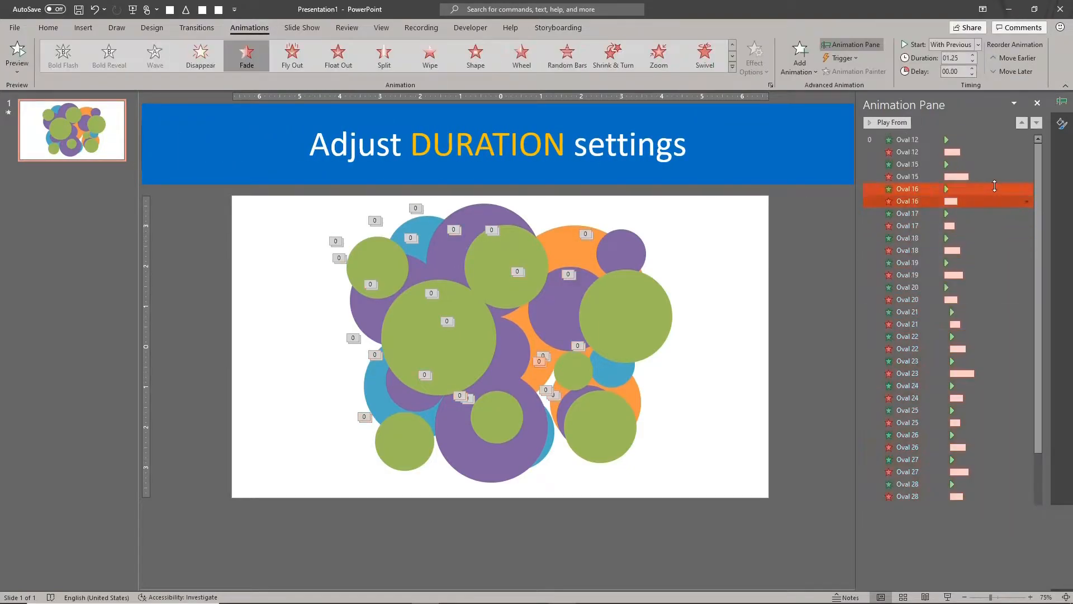
double_click(972, 68)
left_click(976, 214)
left_click(975, 226, "ctrl")
triple_click(972, 69)
left_click(977, 263)
left_click(978, 274, "ctrl")
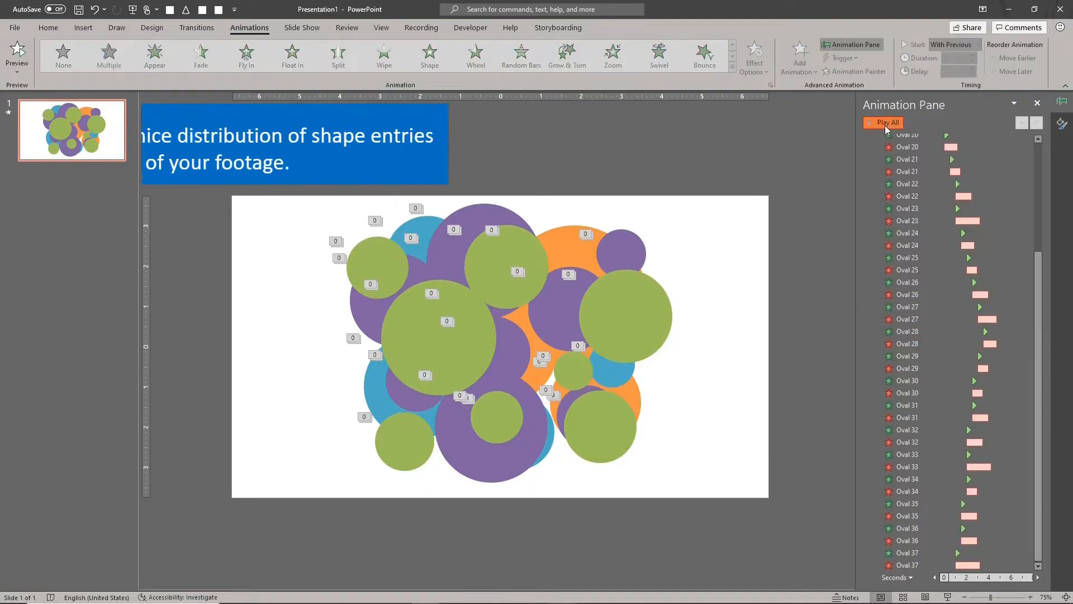
left_click(885, 127)
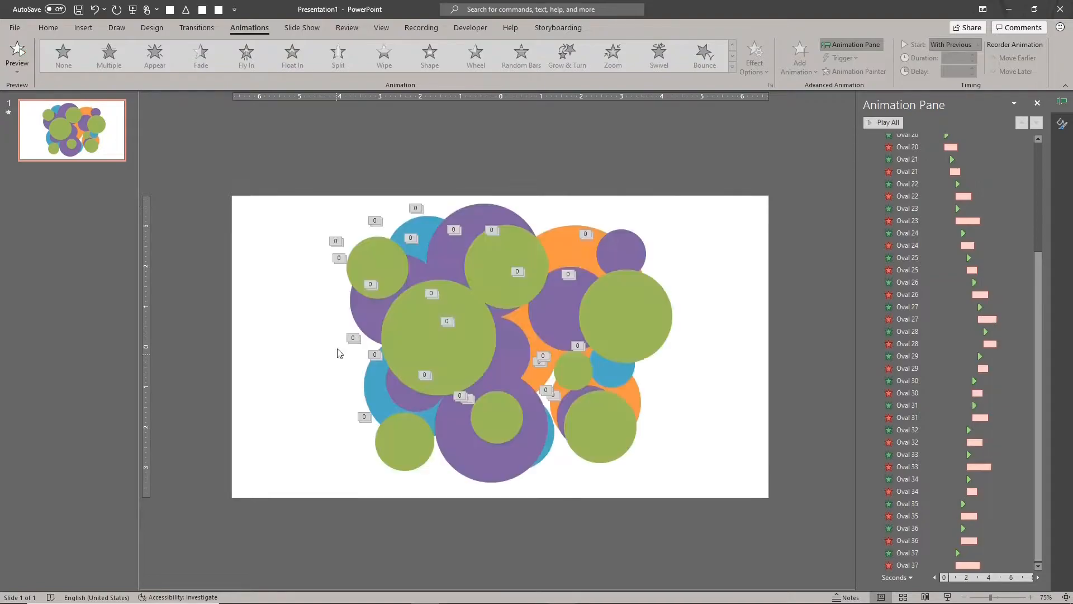
- Adjust the delays of individual circles' Appear and Fade effects so fewer shapes appear simultaneously, and play the animations
left_click_drag(321, 332, 556, 510)
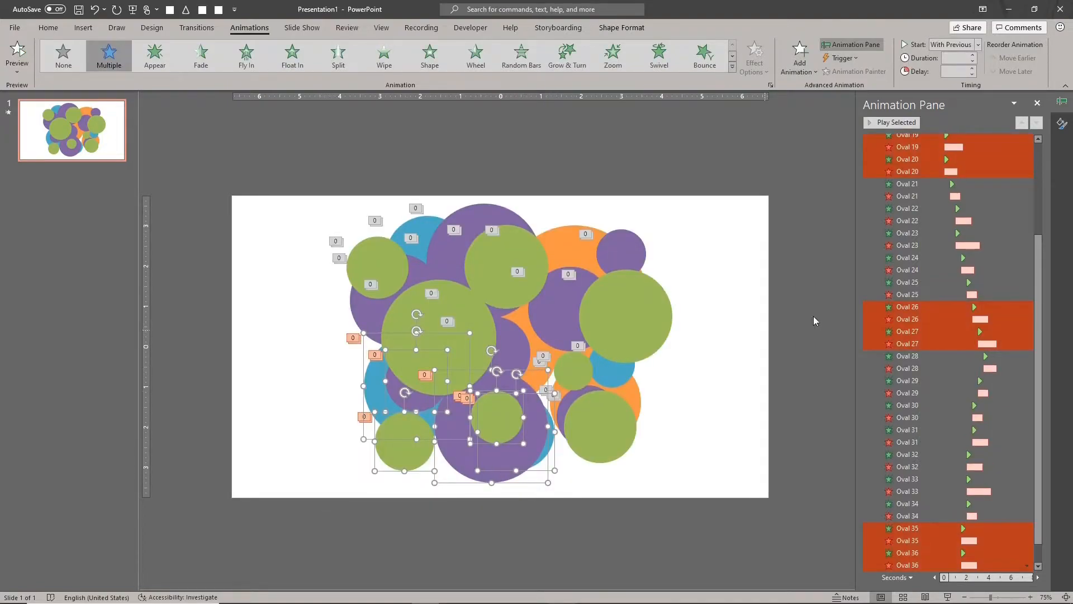
left_click(368, 378)
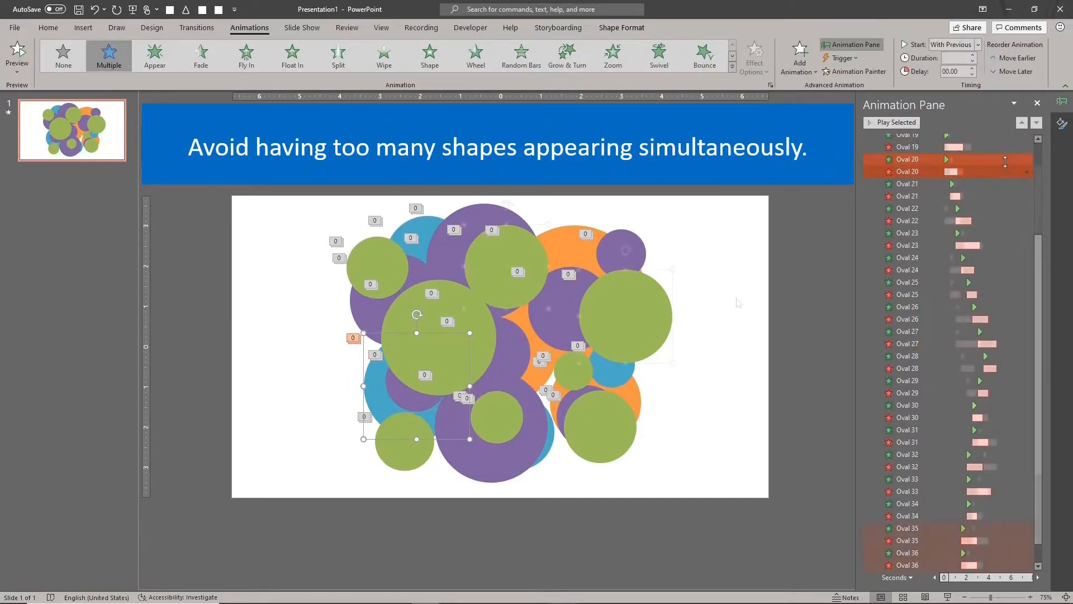
left_click(713, 316)
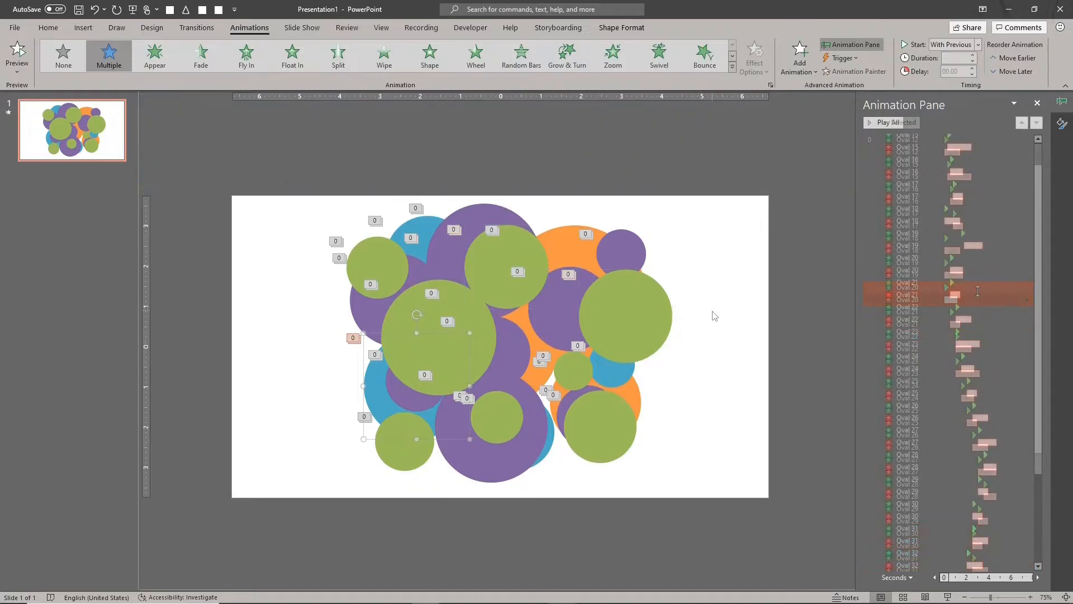
left_click(646, 328)
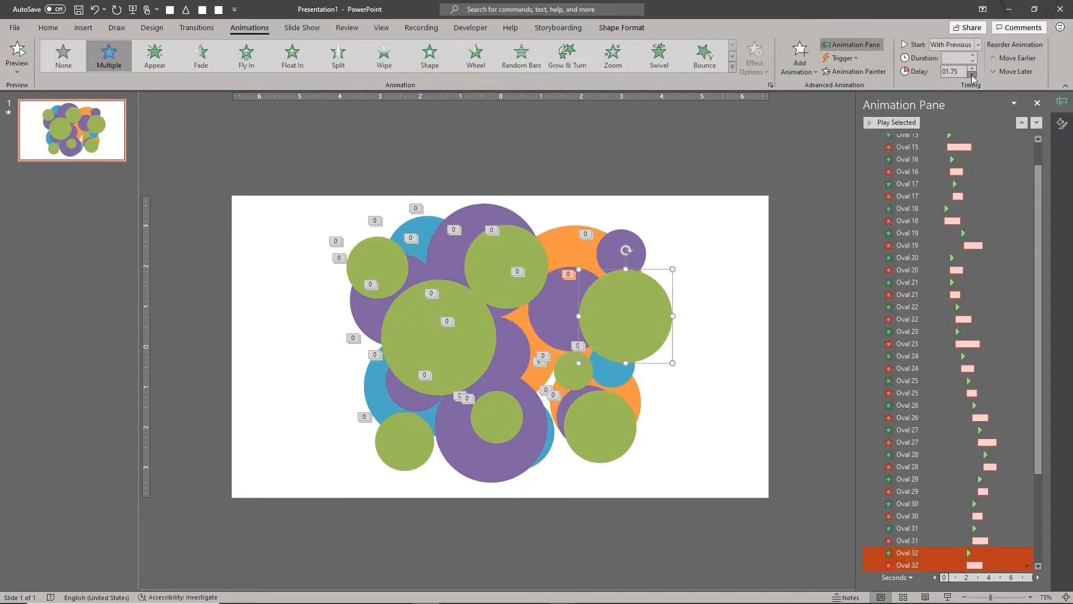
left_click(930, 564)
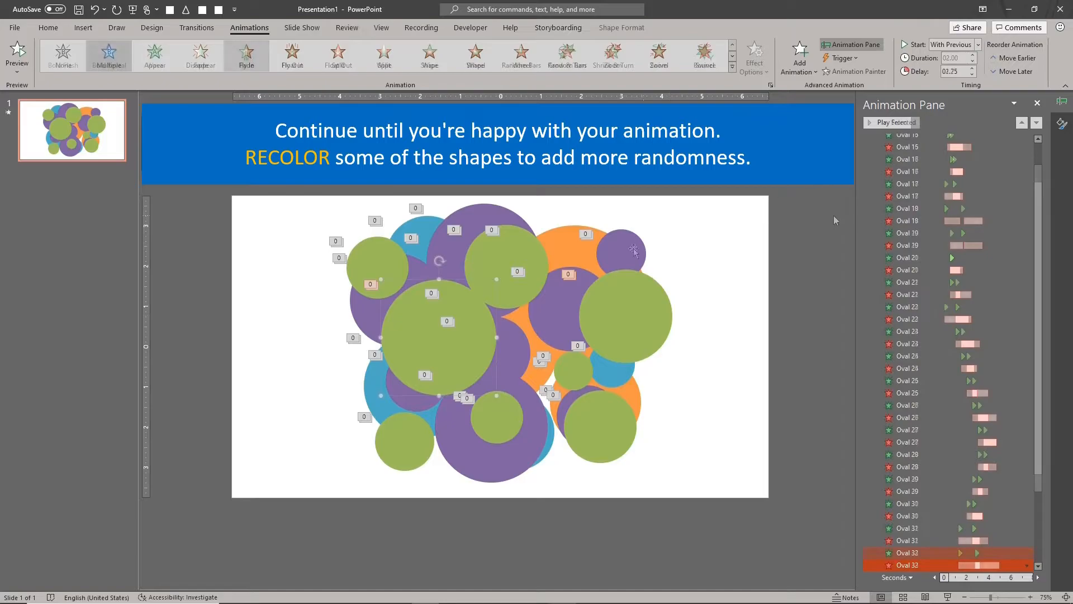
left_click(876, 122)
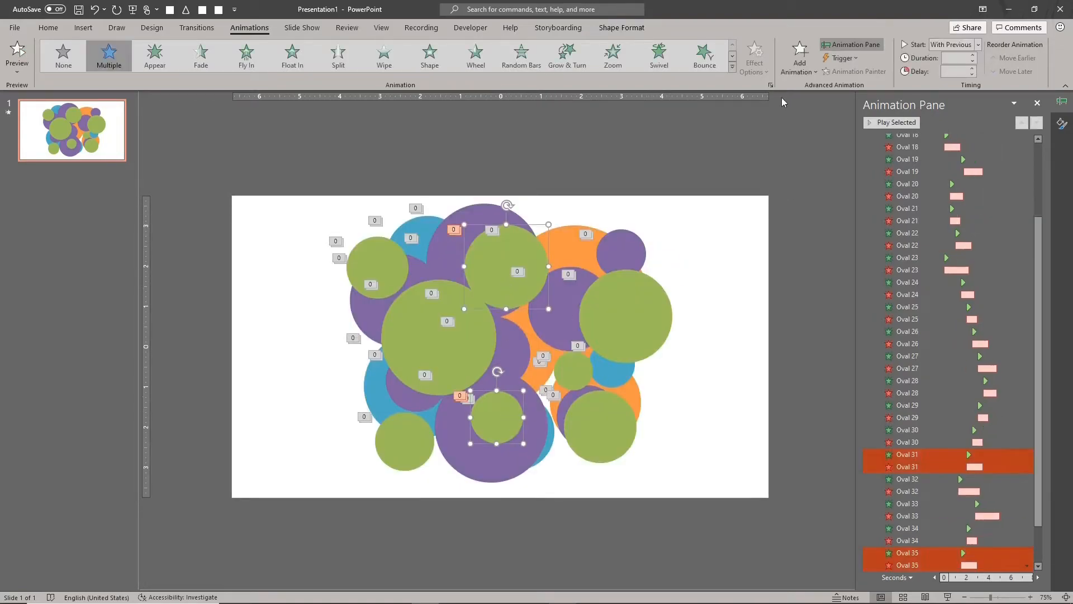
- Recolor the green circles at the cluster's upper middle and lower middle with the red theme color and preview their animations
left_click(48, 28)
left_click(706, 44)
left_click(715, 72)
left_click(511, 350)
left_click(896, 122)
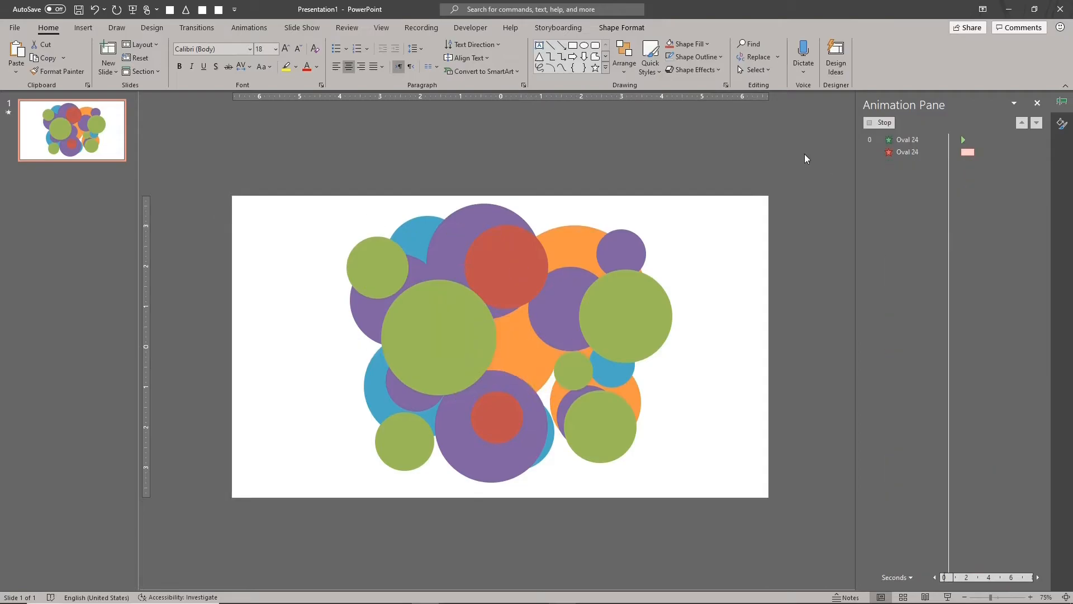
left_click(804, 153)
left_click(891, 123)
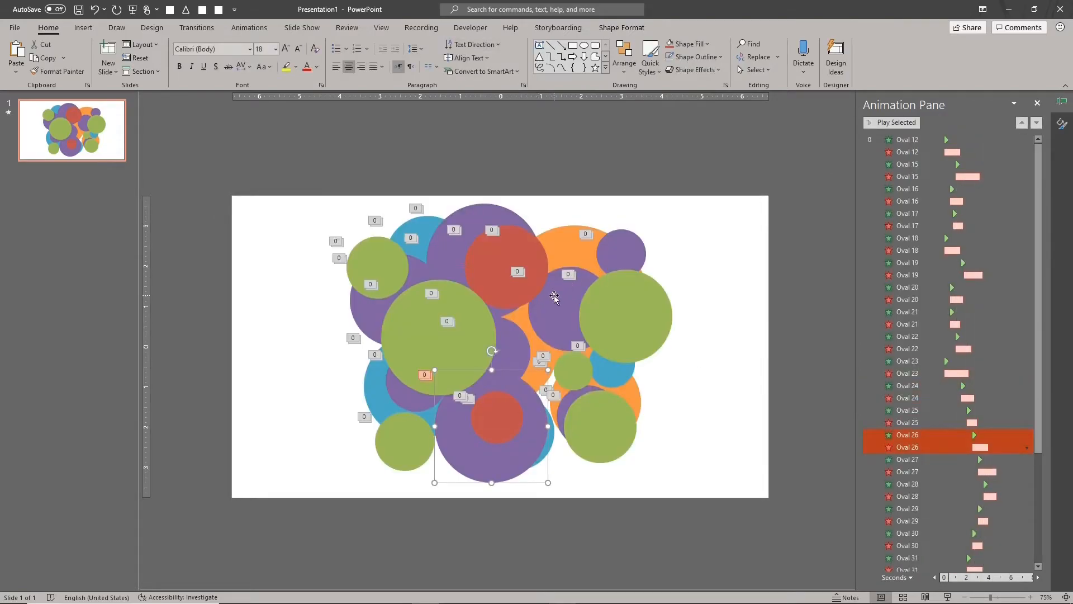
- Fill the small upper-right, the lower-left and the large bottom purple circles with red and preview their animations
left_click(621, 253, "shift")
left_click(687, 44)
left_click(825, 163)
left_click(891, 122)
left_click(892, 122)
left_click(392, 391)
left_click(687, 45)
left_click(805, 156)
left_click(892, 122)
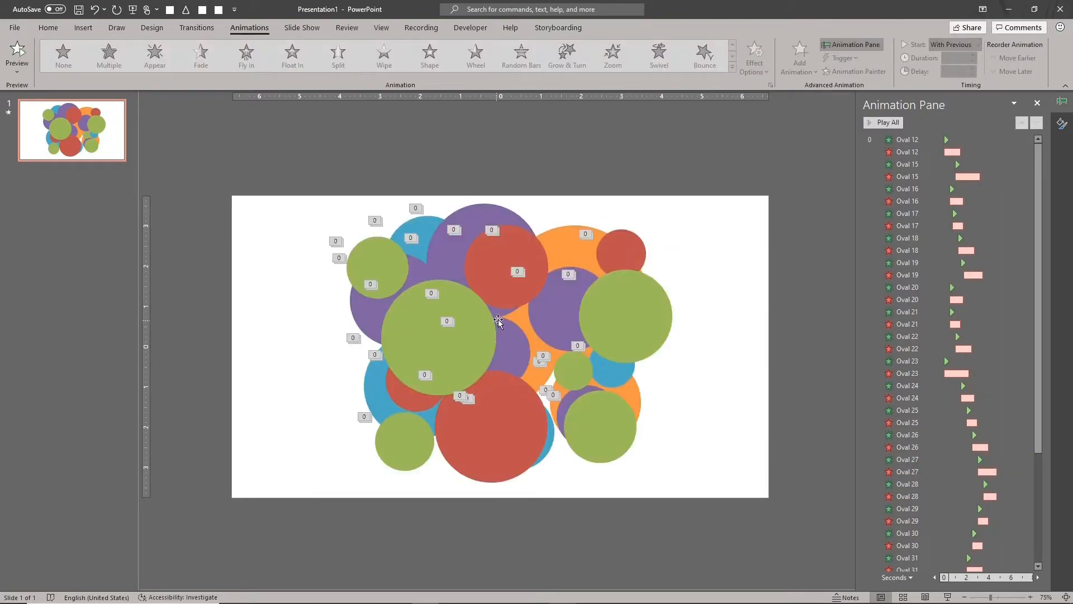
- Slightly delay the effects of two circles and set the slide to advance automatically after 00:00.00
left_click(526, 326)
left_click(535, 376)
left_click(197, 27)
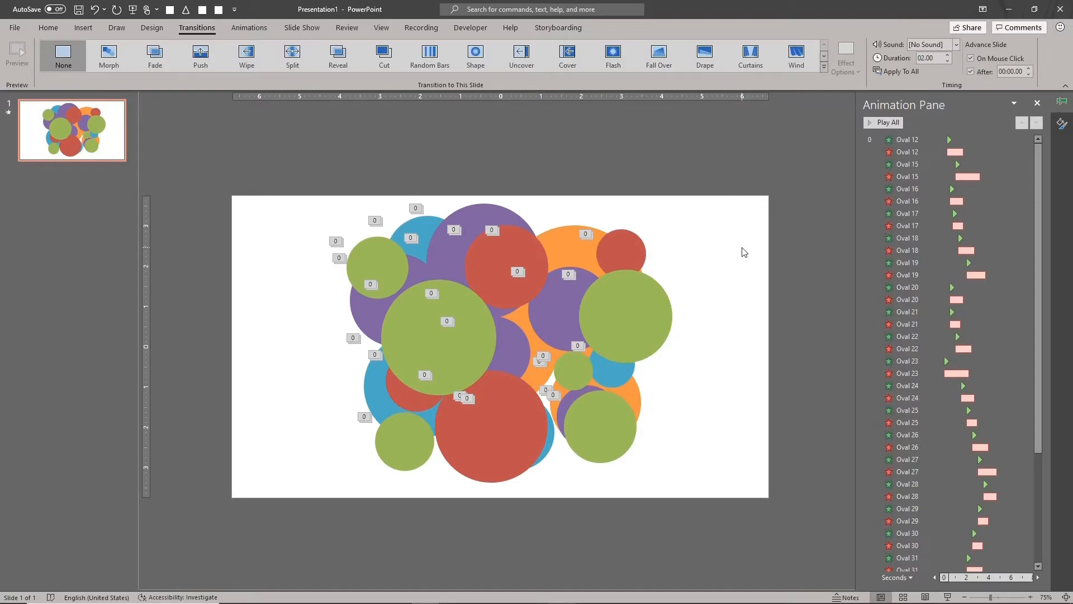
- Apply the light beige background style to the slide
left_click(56, 29)
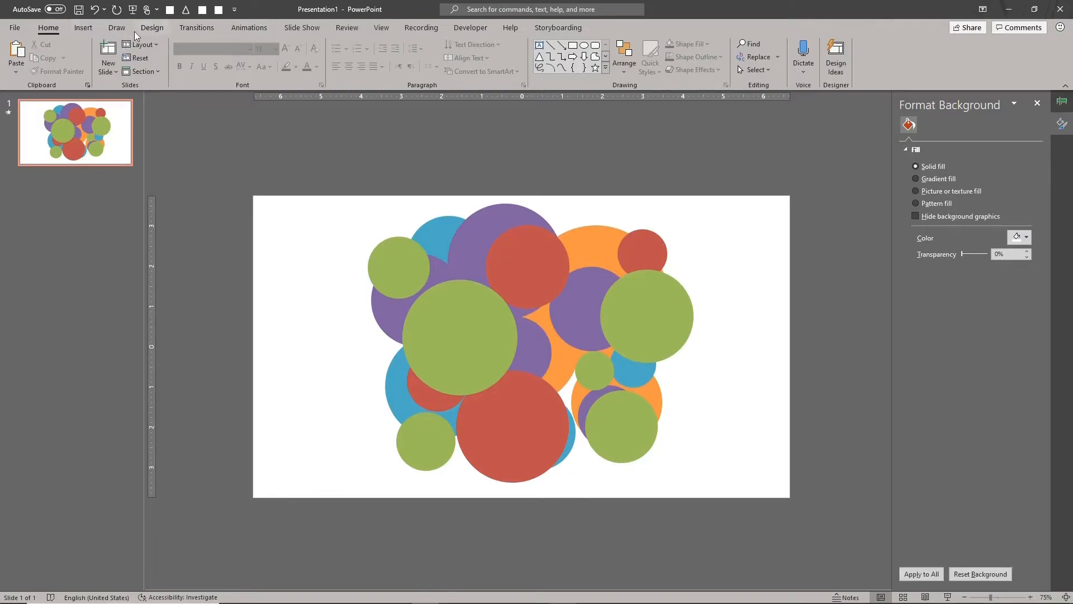
left_click(152, 28)
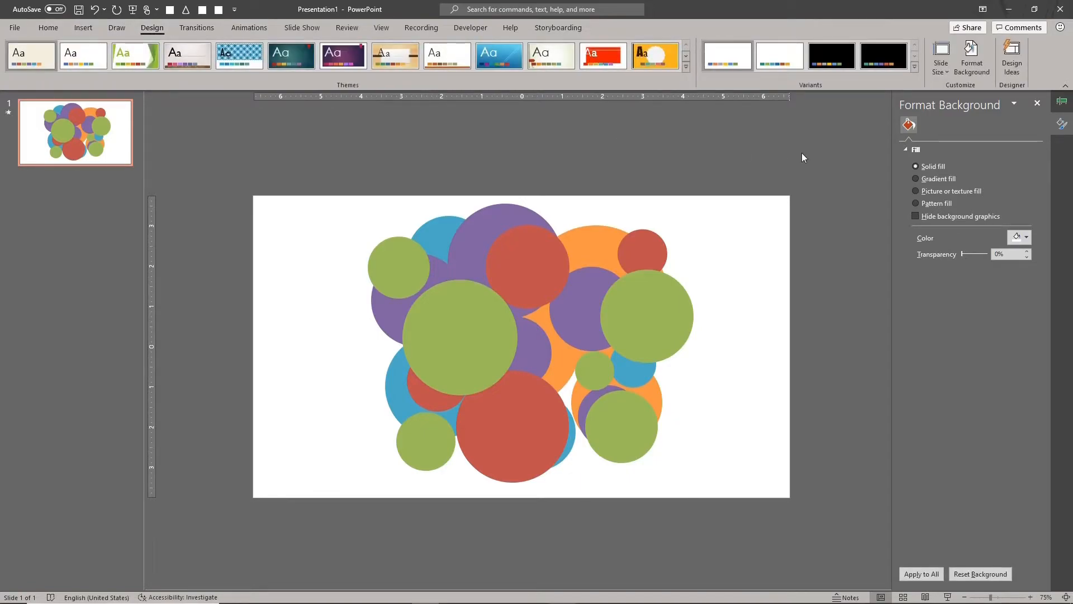
left_click(914, 67)
mouse_move(811, 132)
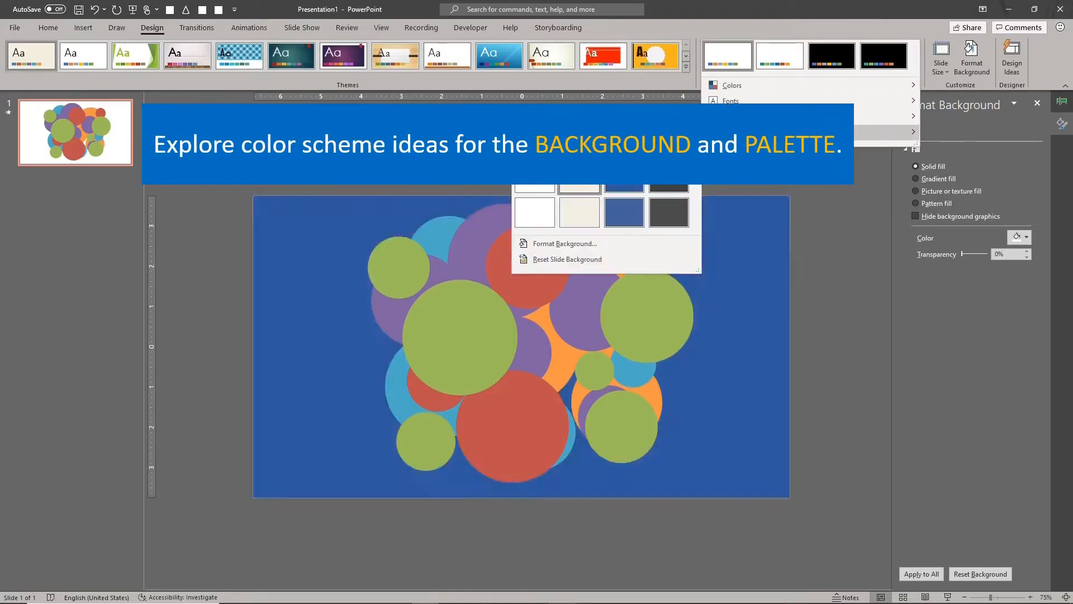
left_click(578, 180)
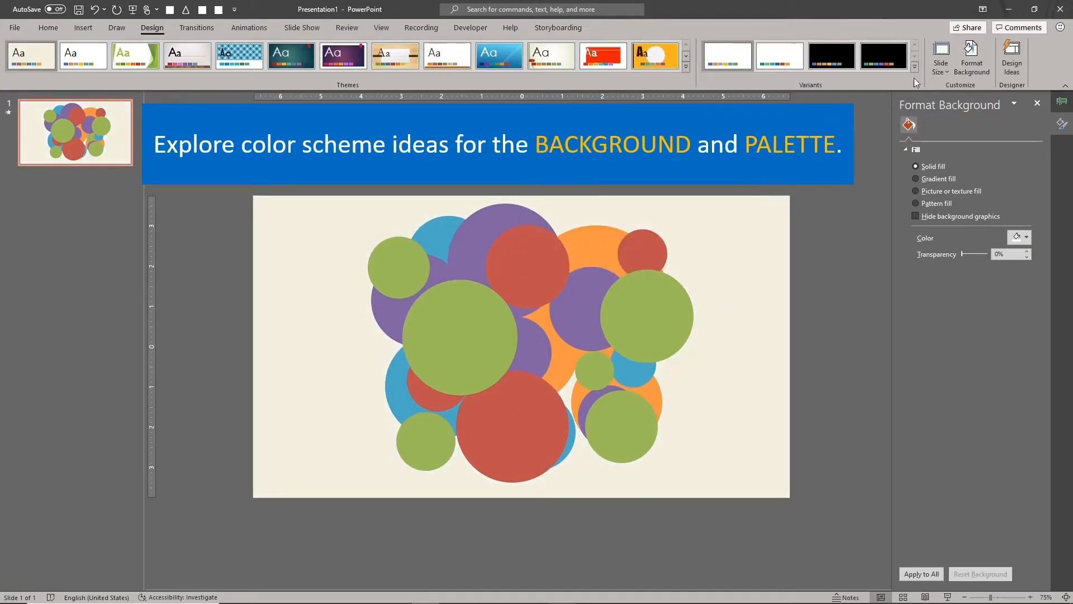
- Change the theme color scheme to Paper
left_click(914, 68)
mouse_move(911, 84)
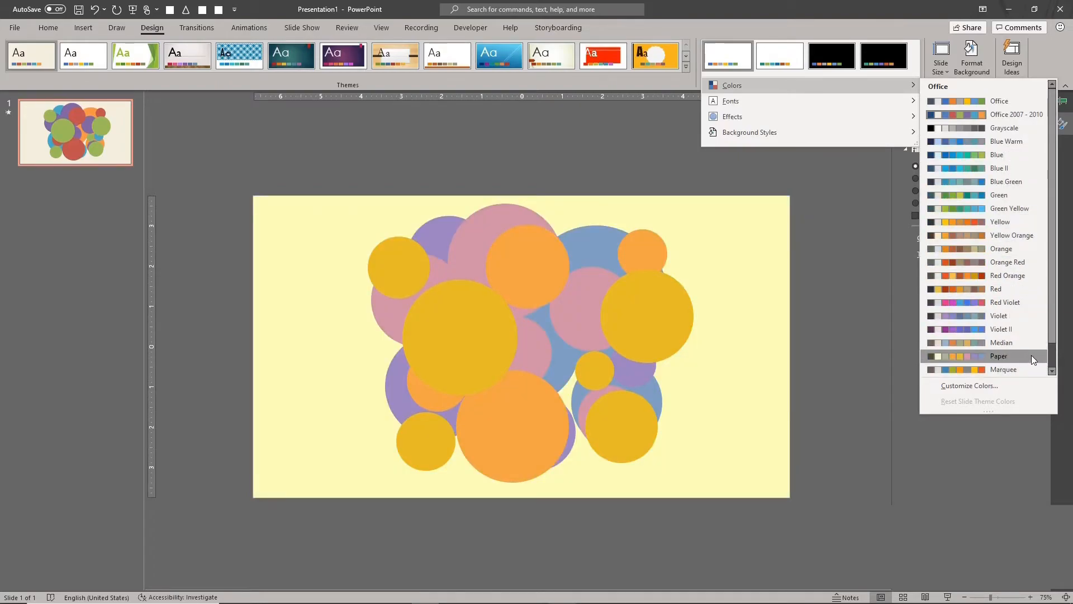
left_click(1031, 355)
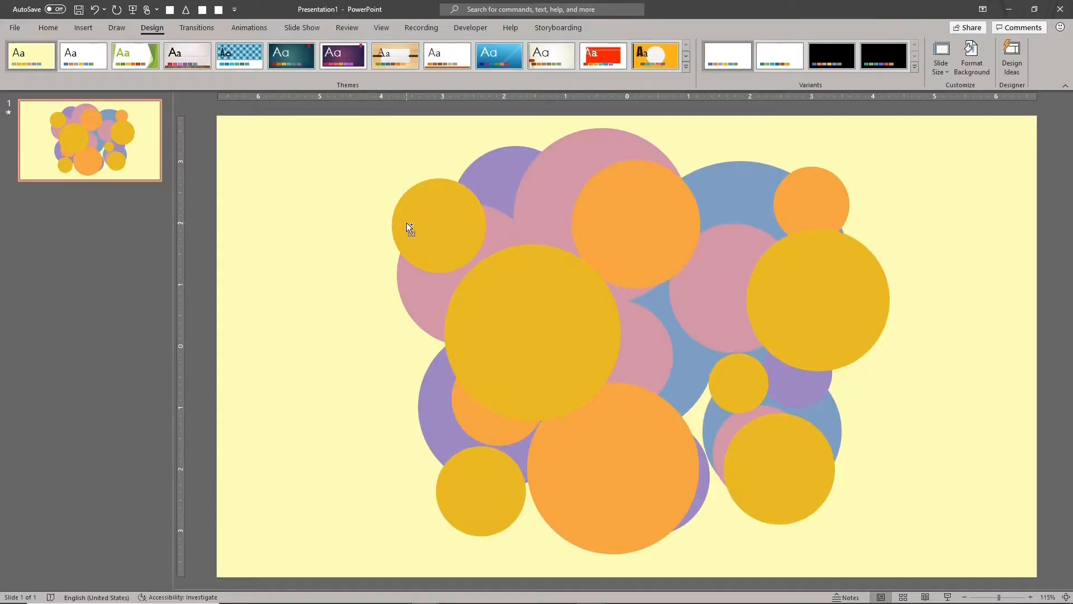
- Select all the circles and change their shape to hexagons
key("ctrl+a")
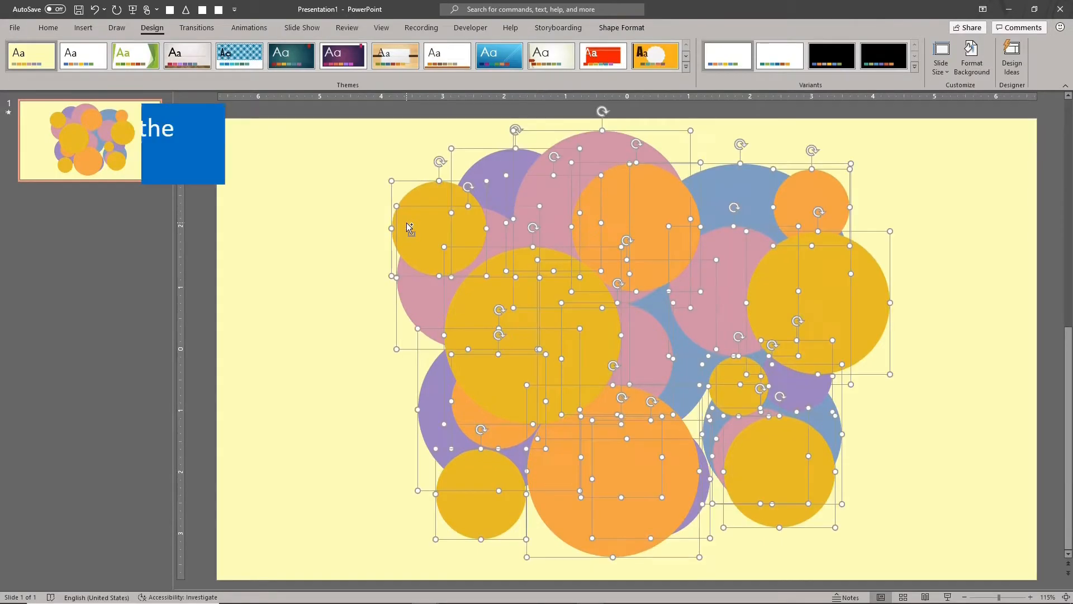
left_click(622, 29)
left_click(122, 44)
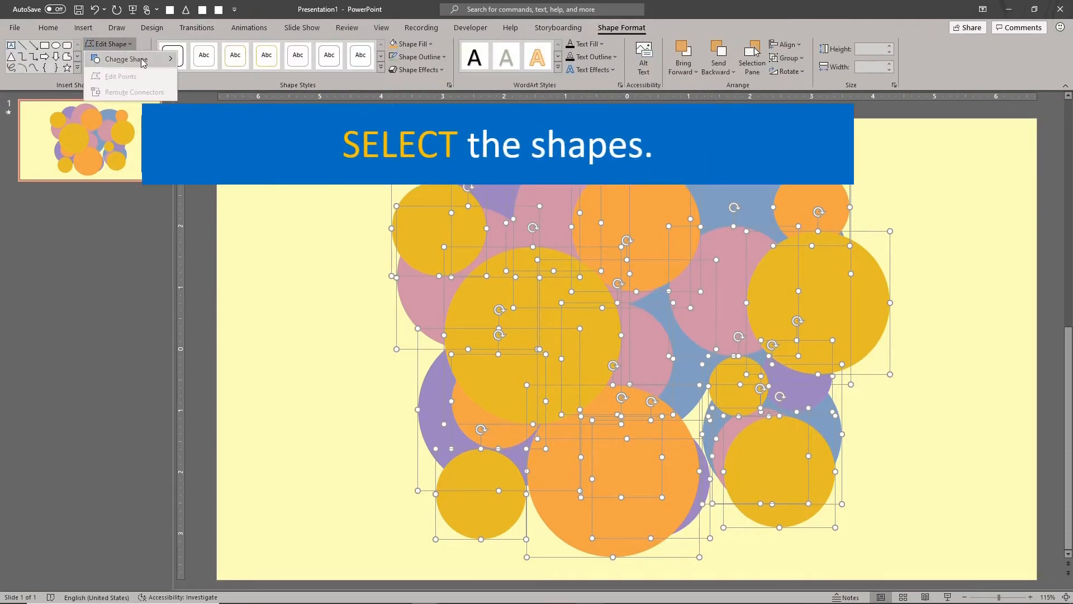
mouse_move(143, 63)
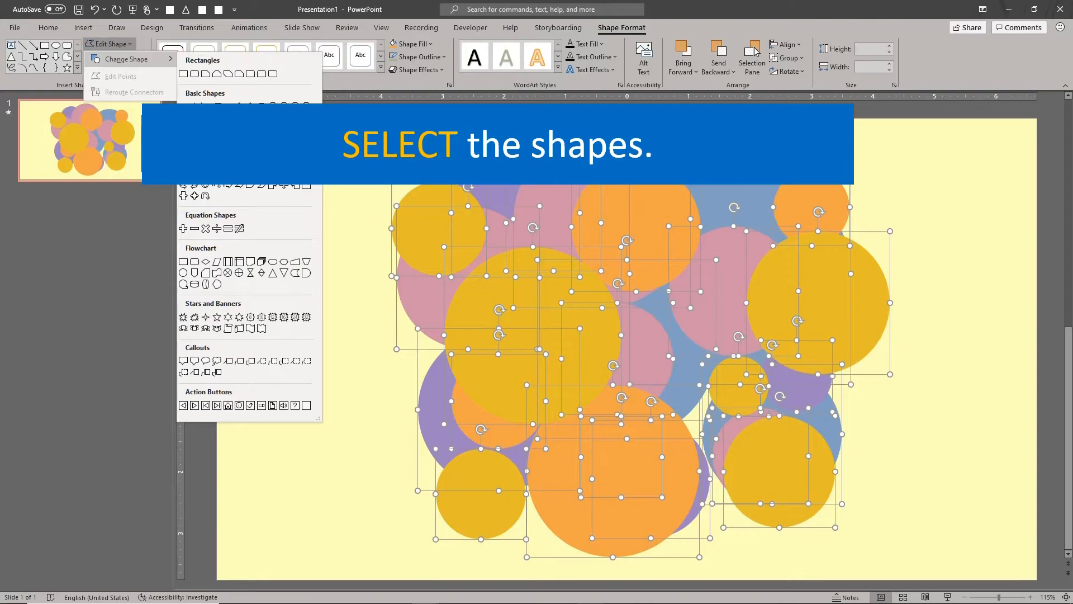
left_click(261, 105)
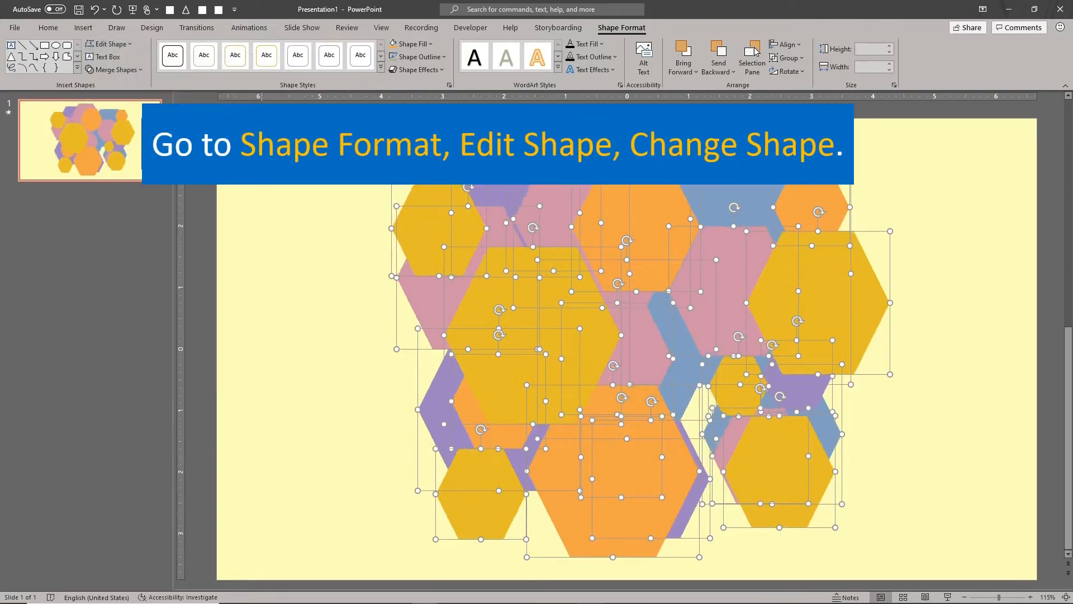
- Change all the selected shapes to five-point stars and preview the animation as a slide show
left_click(109, 44)
mouse_move(143, 63)
left_click(217, 317)
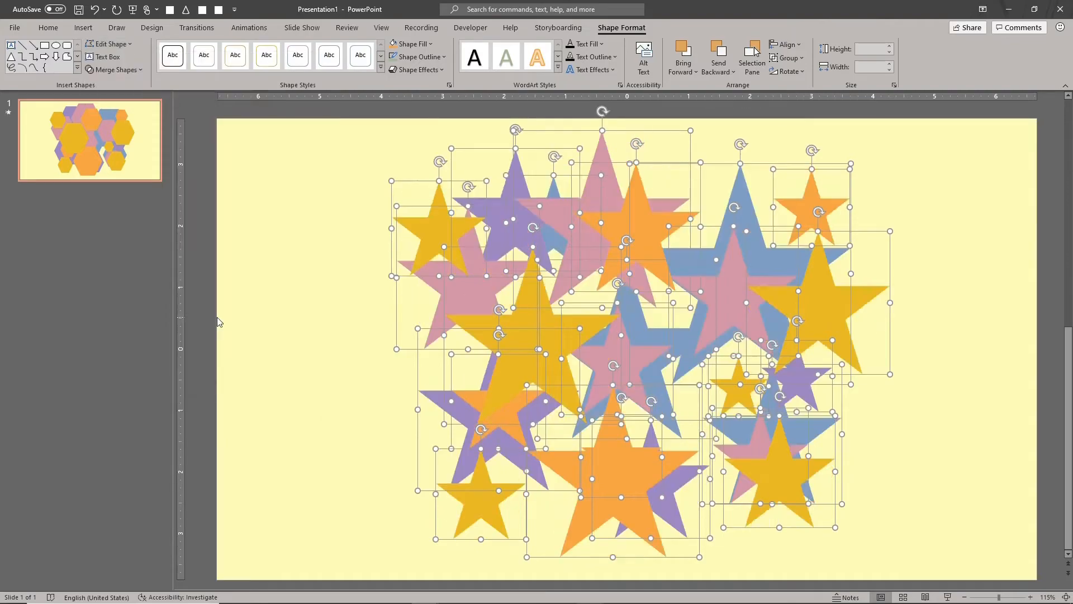
key("F5")
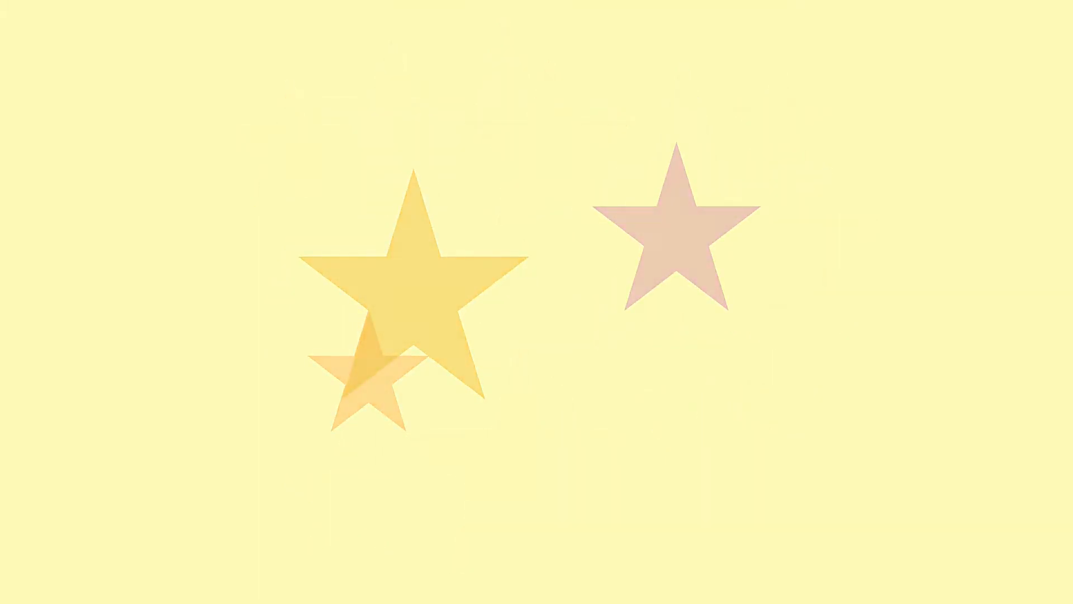
key("Escape")
- Give all the stars a pale yellow theme color outline and remove their fill
key("ctrl+a")
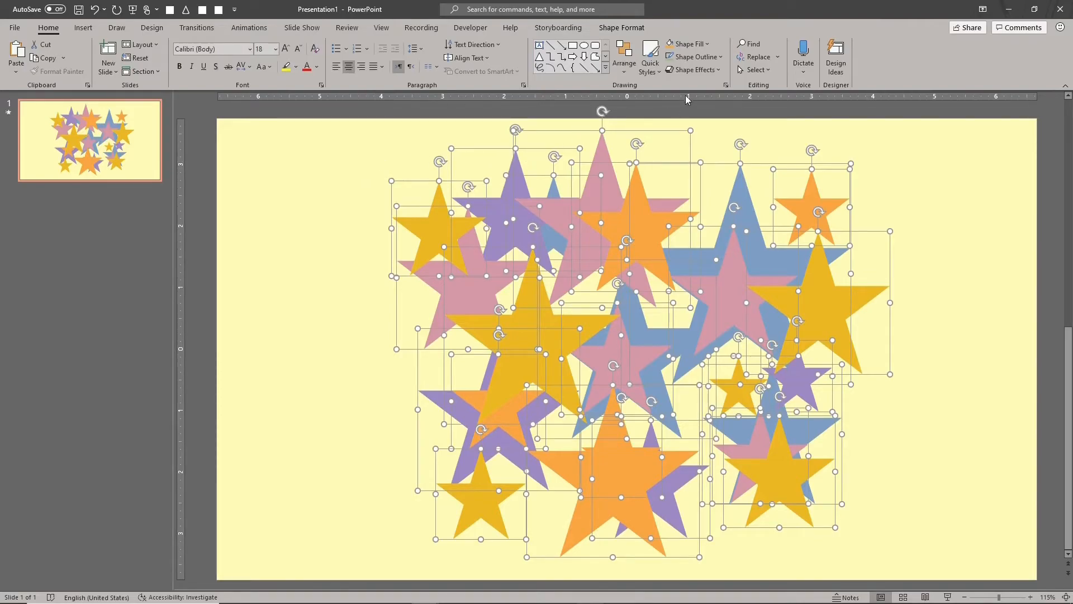
left_click(702, 57)
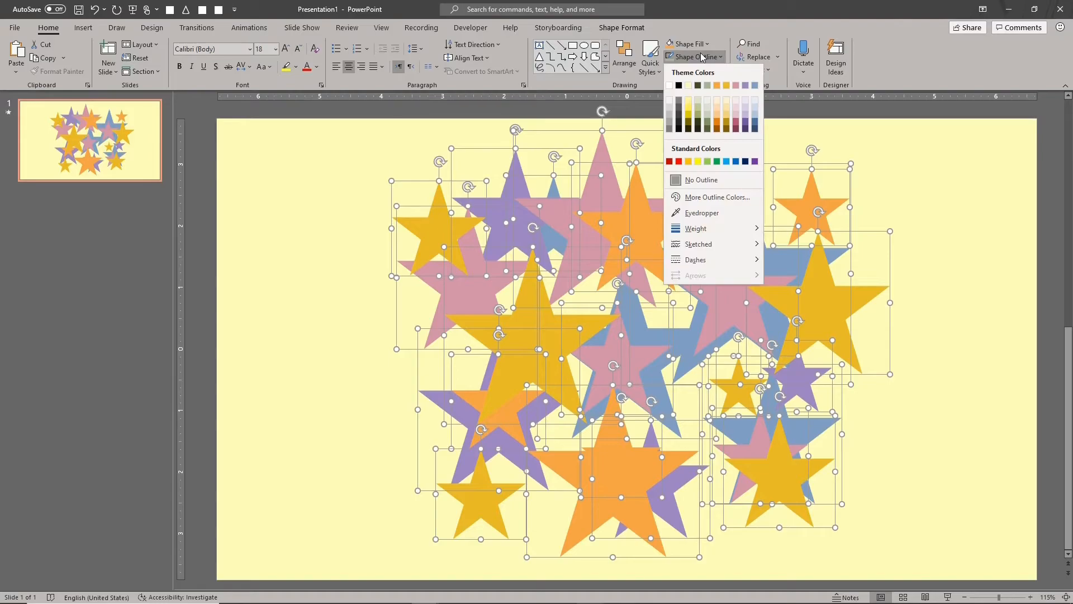
left_click(689, 86)
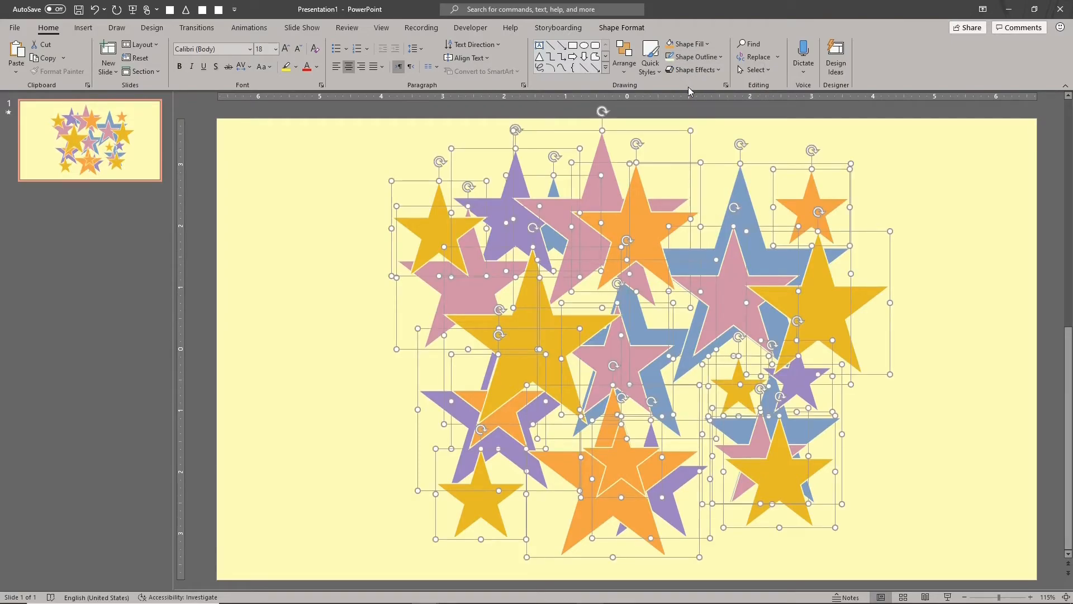
left_click(706, 44)
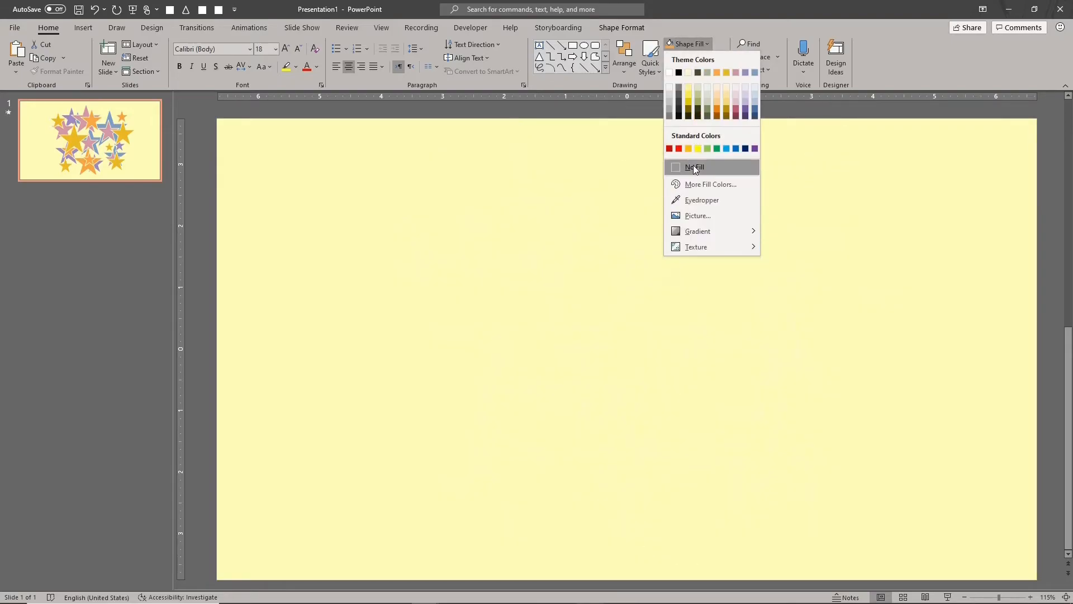
left_click(694, 167)
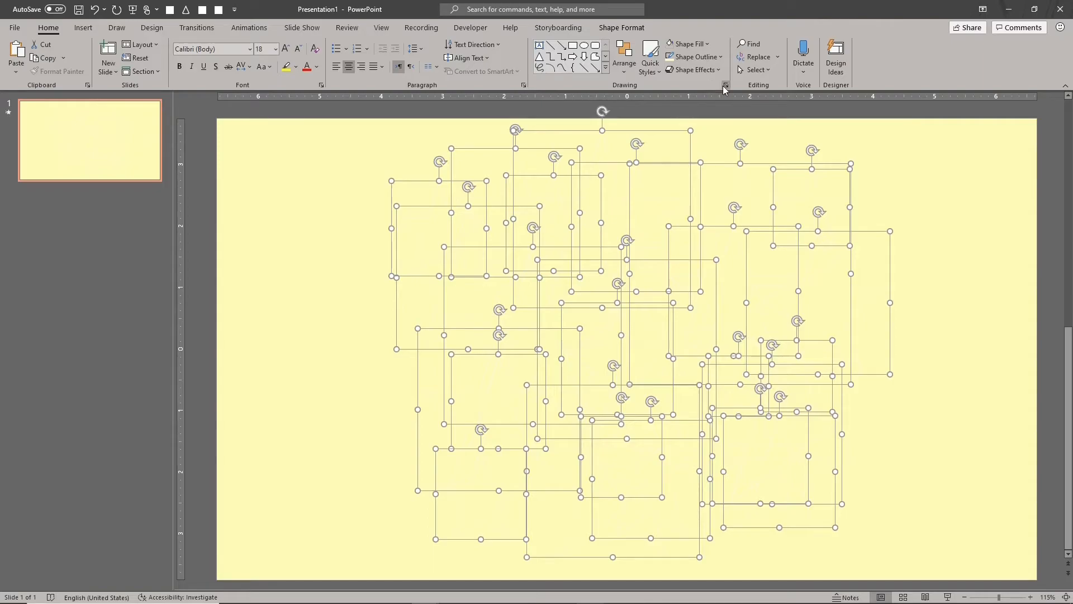
- Set the slide background to a solid black fill
left_click(726, 85)
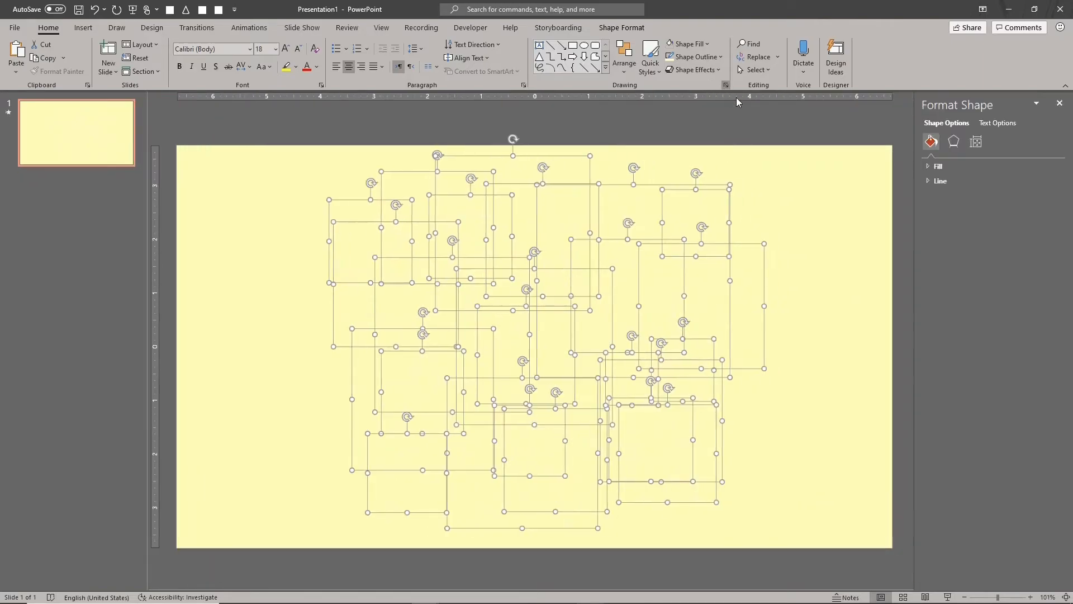
left_click(858, 175)
left_click(1035, 237)
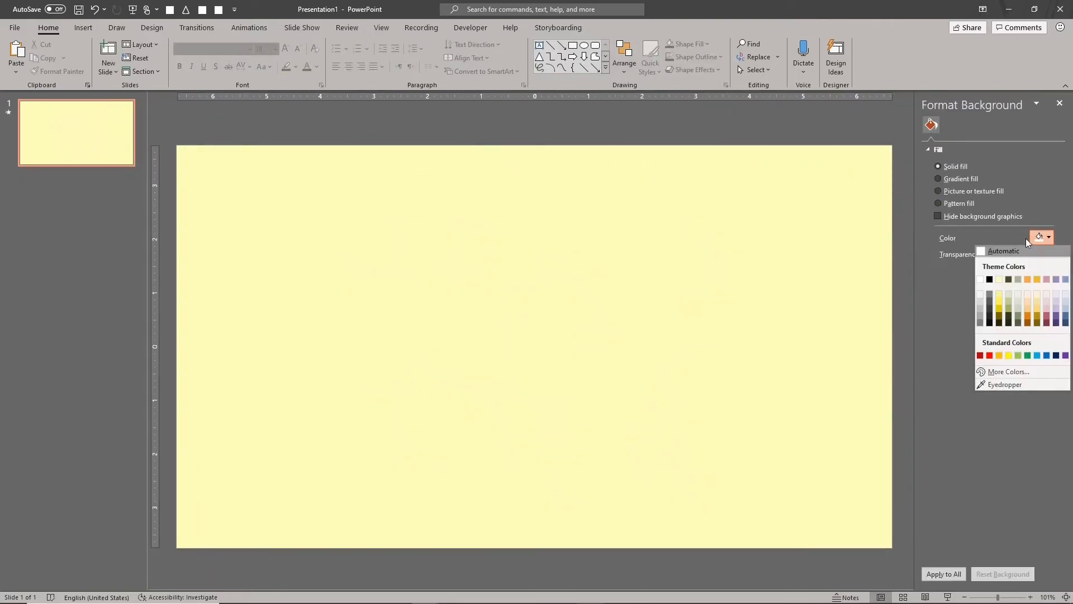
left_click(995, 322)
left_click(1037, 238)
left_click(999, 322)
left_click(1035, 238)
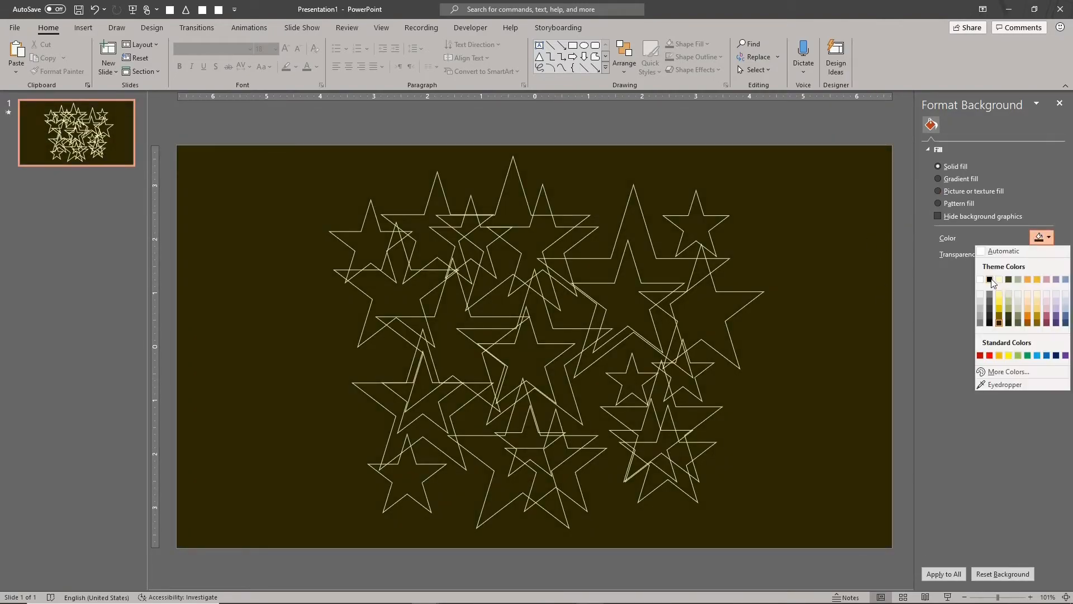
left_click(989, 277)
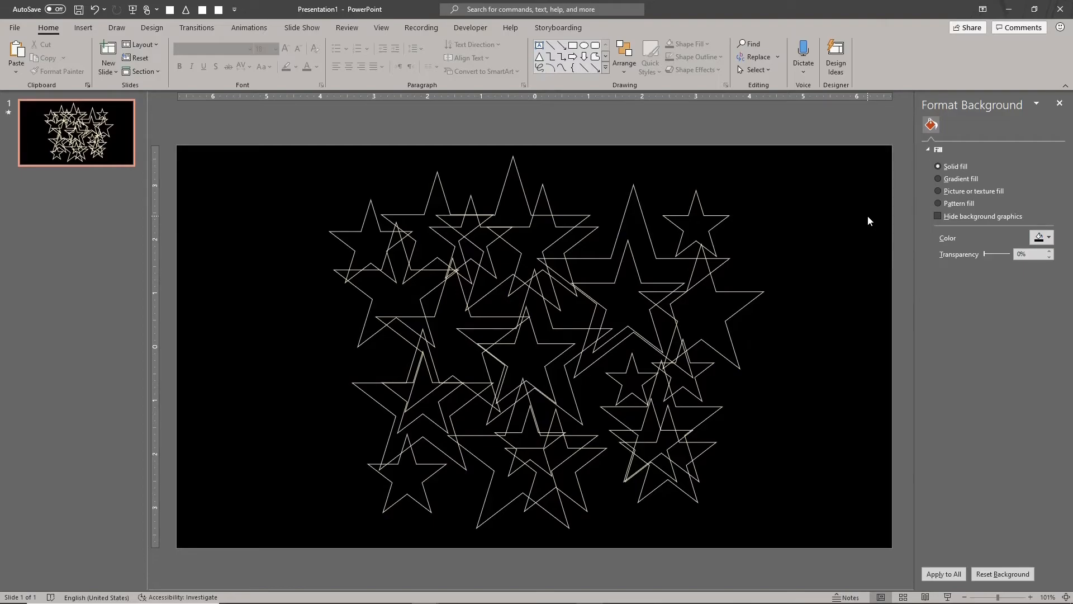
- Select all the stars and apply a much thicker outline weight
key("ctrl+a")
left_click(696, 56)
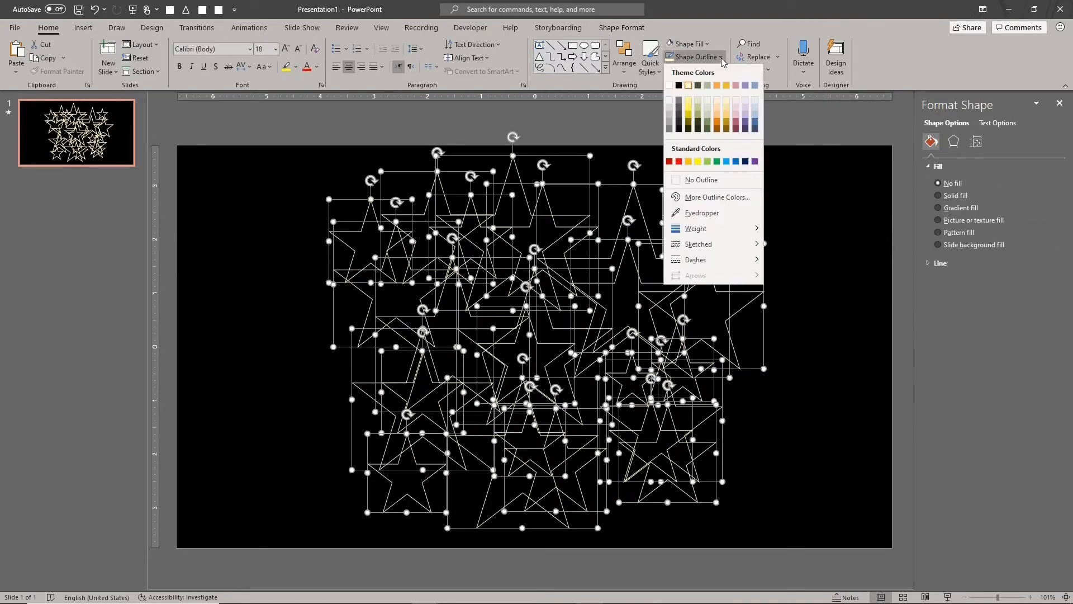
mouse_move(749, 228)
left_click(825, 343)
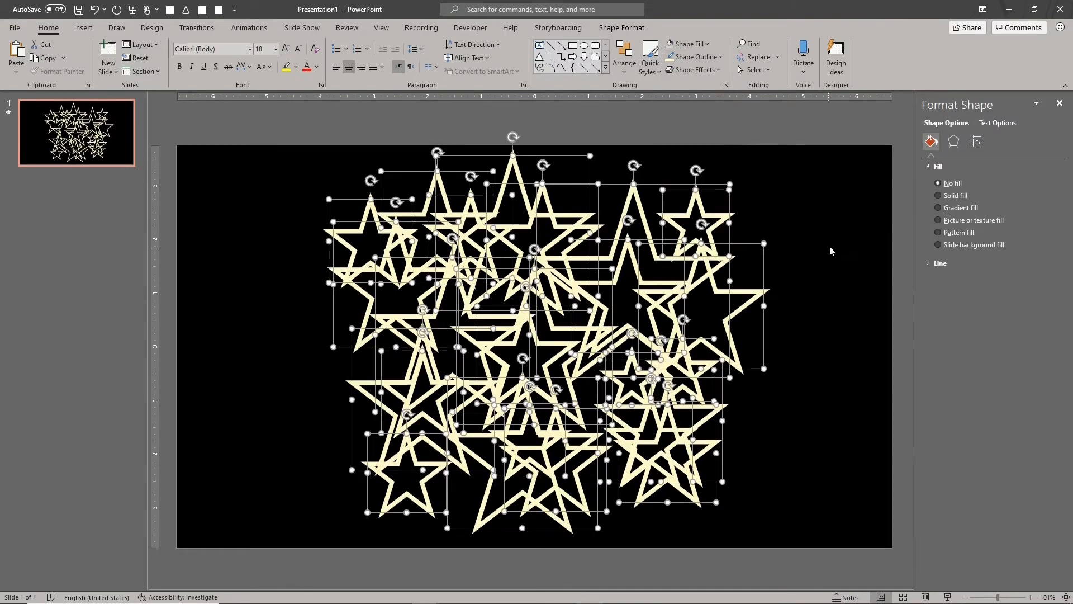
- Apply a medium-sized gold glow variation to all the selected stars
left_click(696, 69)
mouse_move(732, 174)
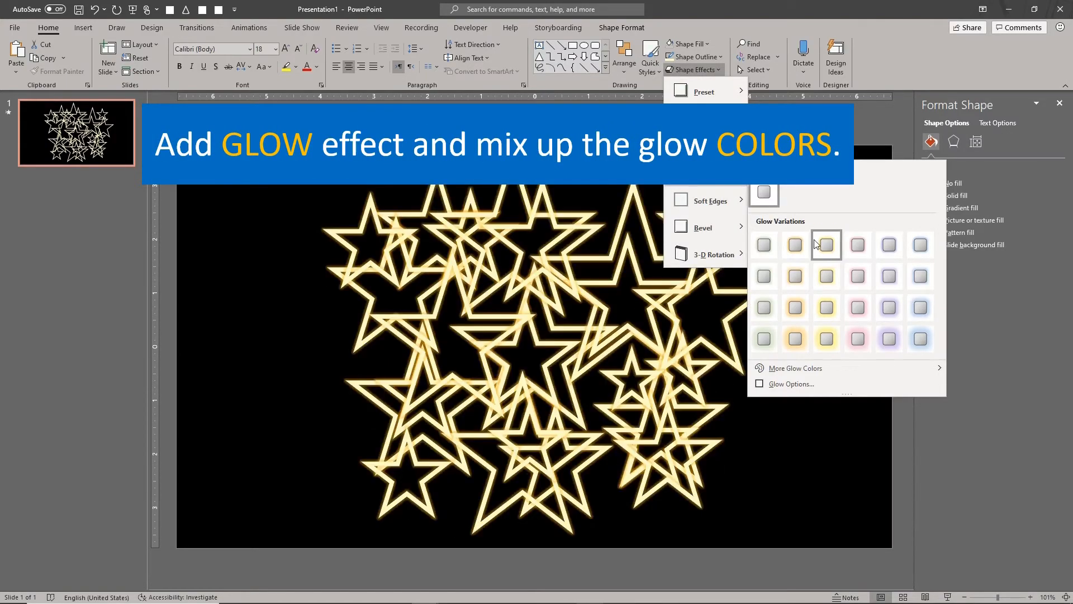
left_click(833, 309)
- Select all the stars and change their outline to a lighter, near-white color
key("ctrl+a")
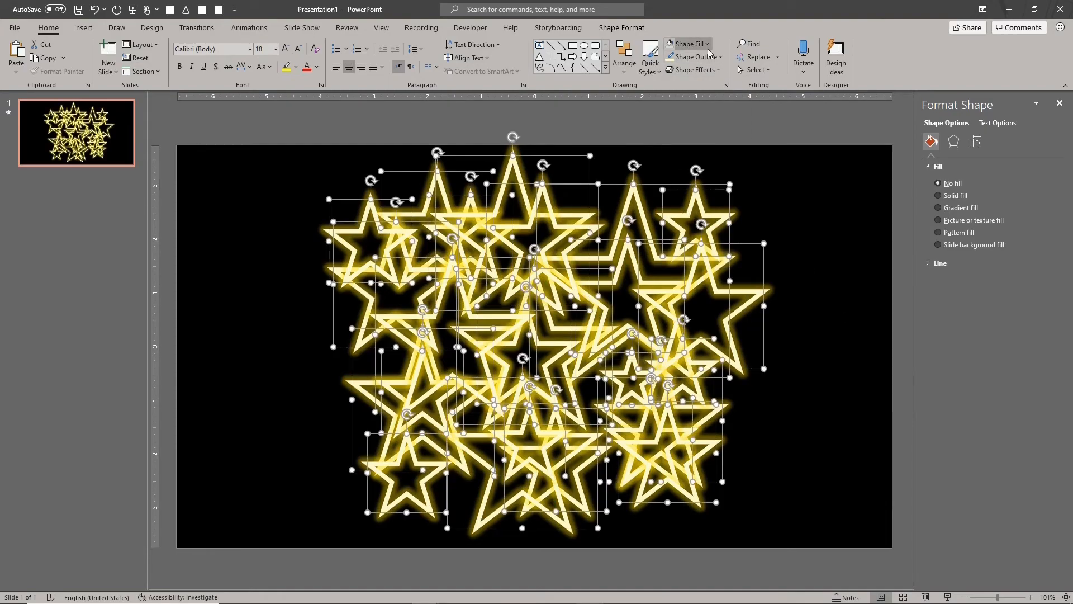
left_click(695, 56)
left_click(669, 98)
left_click(742, 152)
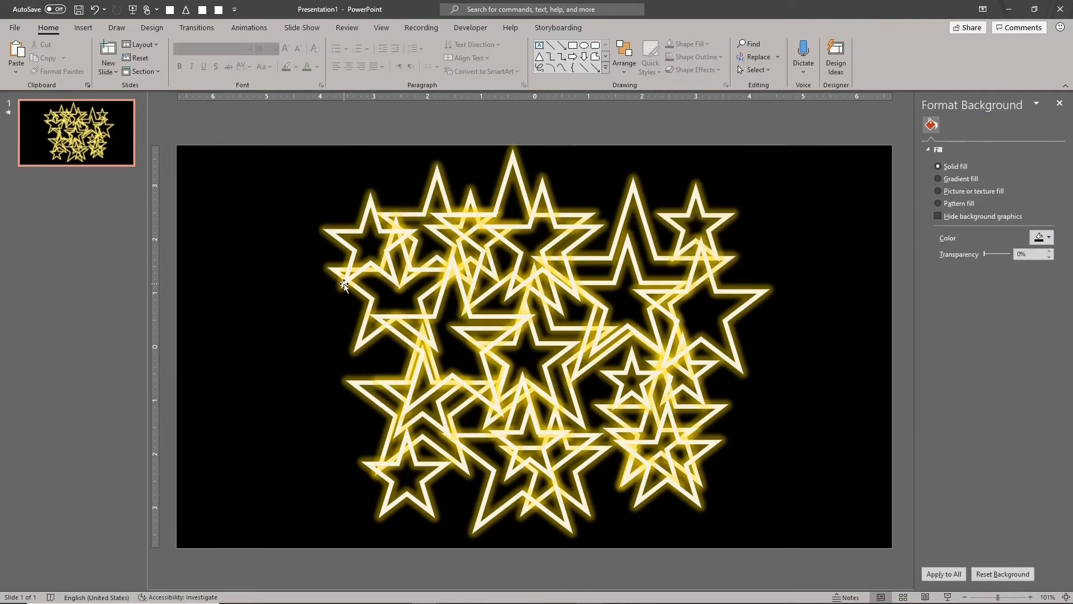
- Select the stars in the middle of the slide and give them a thinner outline weight
left_click_drag(399, 152, 637, 489)
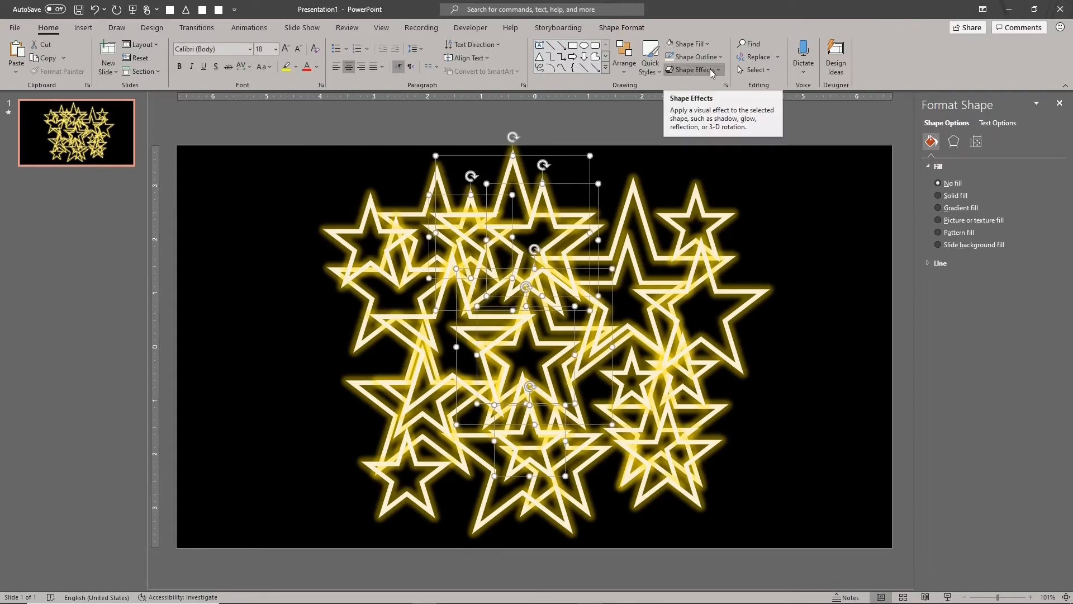
left_click(711, 59)
mouse_move(750, 233)
left_click(821, 287)
left_click(590, 150)
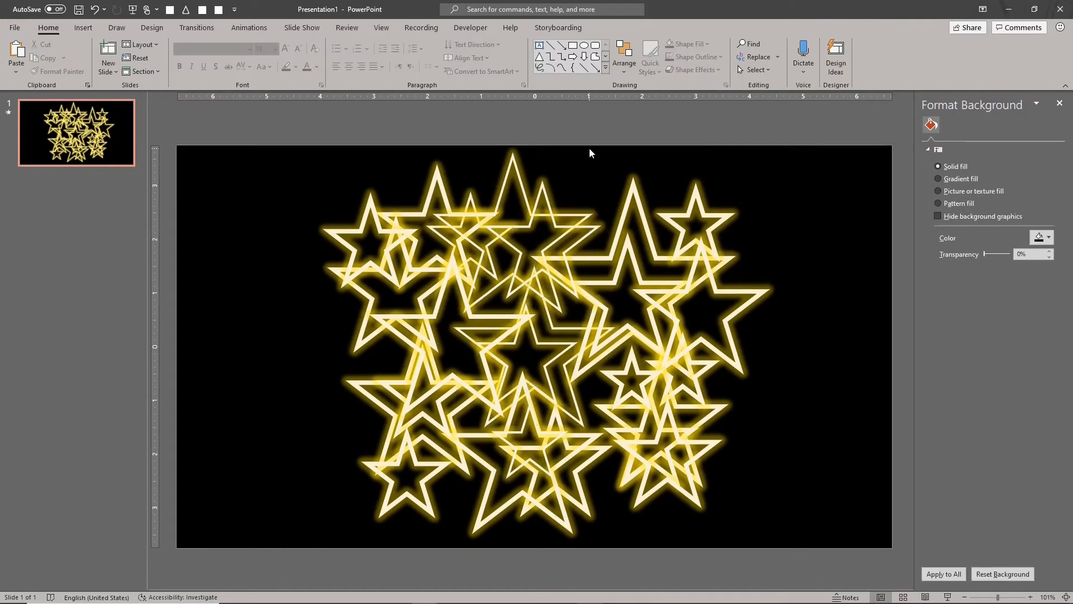
- Select the group of stars from the center to the right side and apply an orange glow variation
key("ctrl+z")
left_click(693, 69)
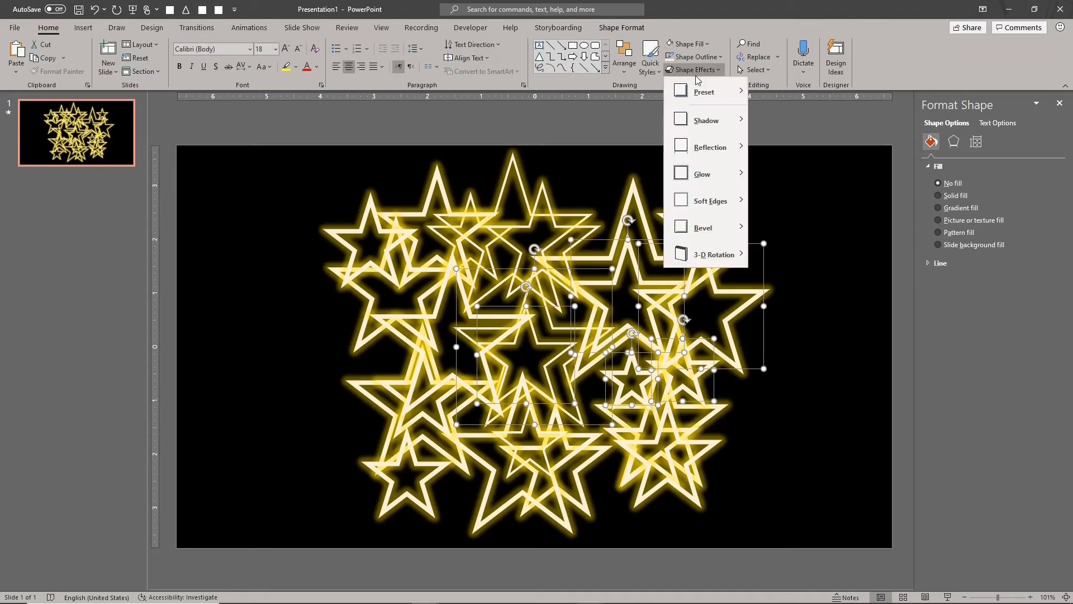
mouse_move(736, 177)
left_click(795, 276)
- Select the upper-left group of stars and apply a blue glow variation
left_click_drag(366, 157, 497, 283)
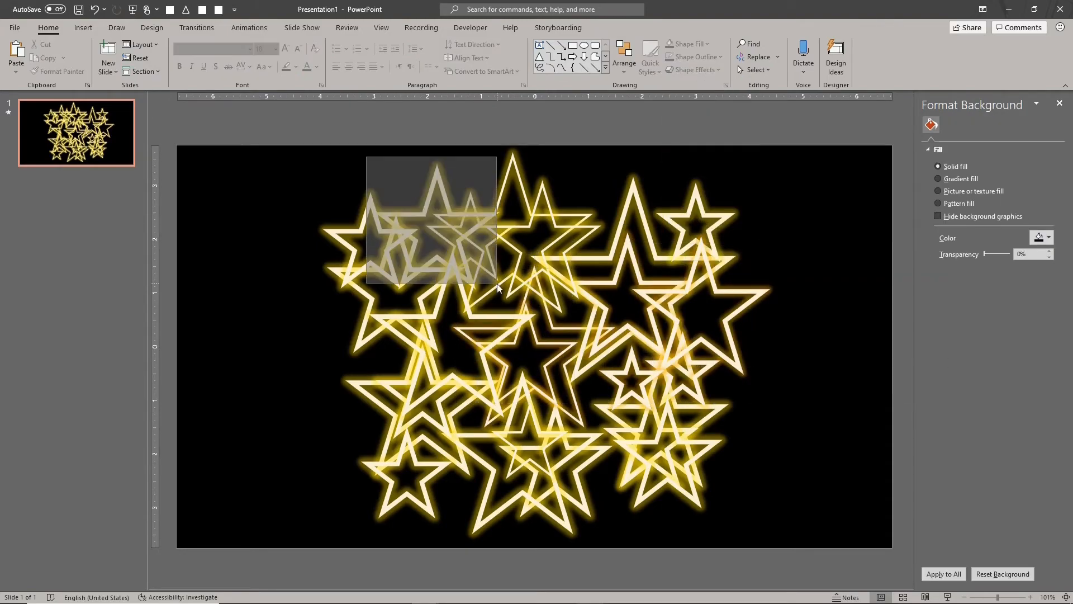
left_click_drag(238, 162, 543, 424)
left_click(693, 69)
mouse_move(736, 175)
left_click(921, 311)
- Apply a purple glow variation to the lower-center stars and preview the animation as a slide show
left_click_drag(658, 533, 473, 303)
left_click(700, 69)
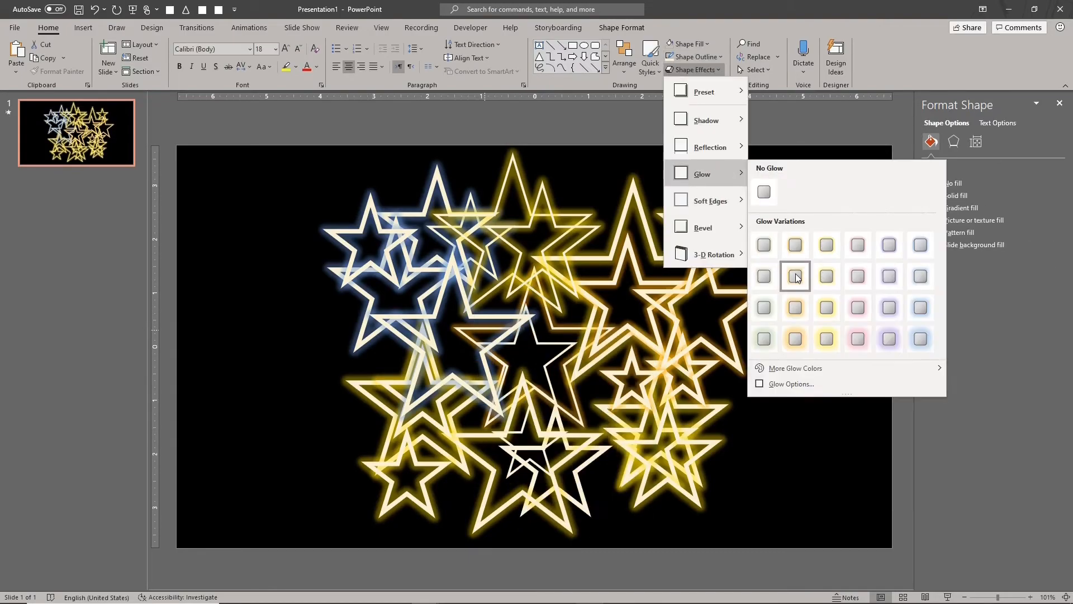
left_click(882, 323)
left_click(843, 288)
key("F5")
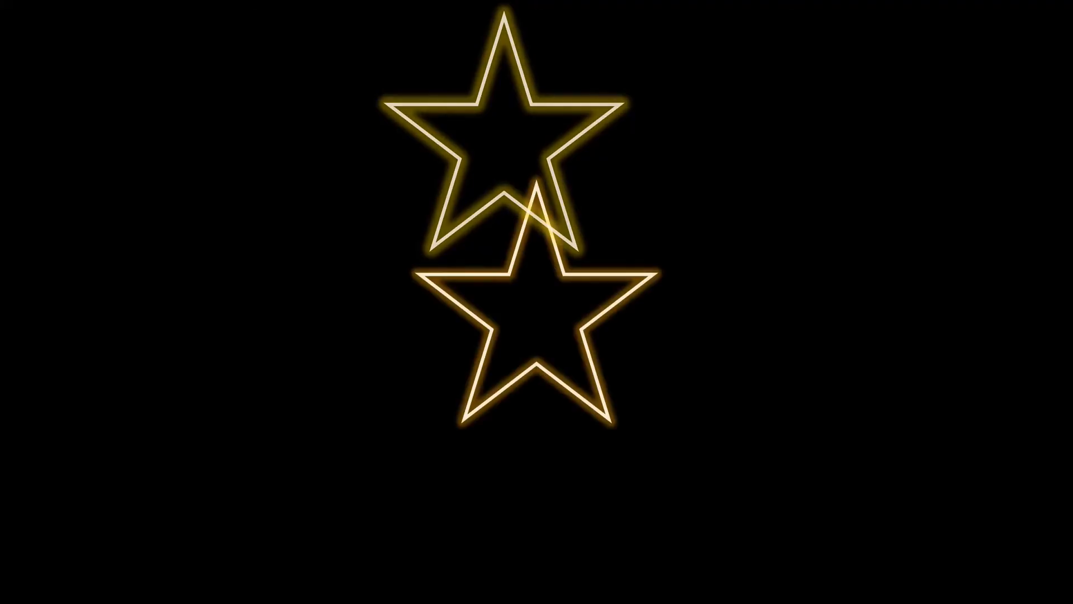